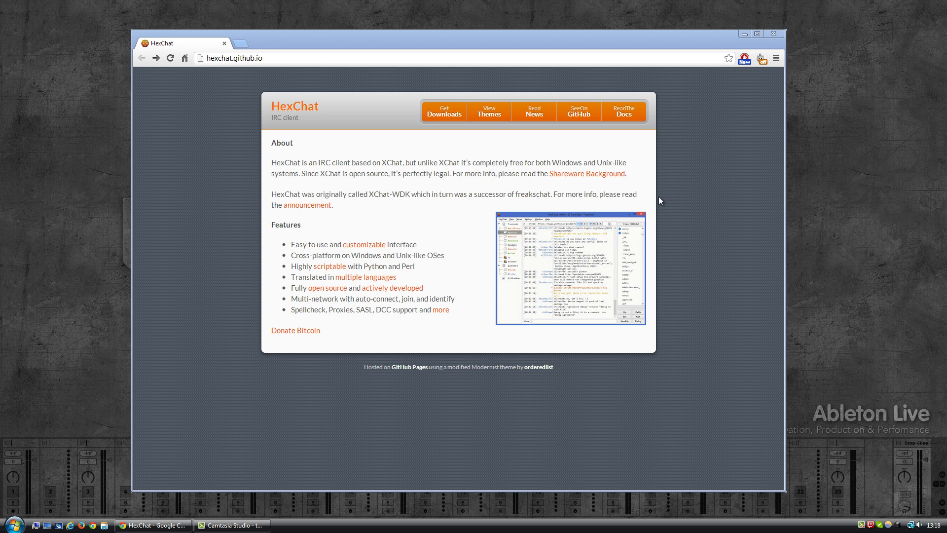
# Download the 64-bit HexChat 2.9.5 installer in Chrome and run the downloaded file.
pyautogui.click(442, 114)
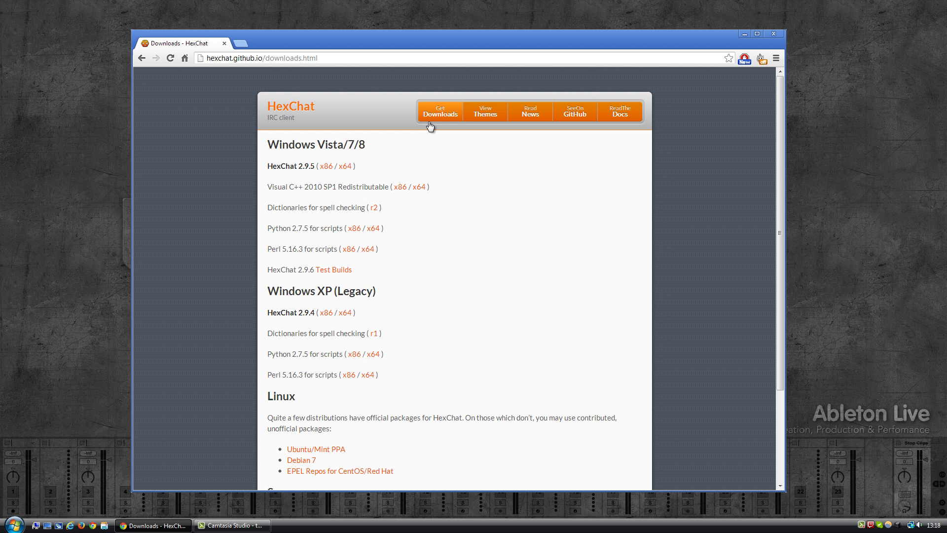
pyautogui.click(348, 167)
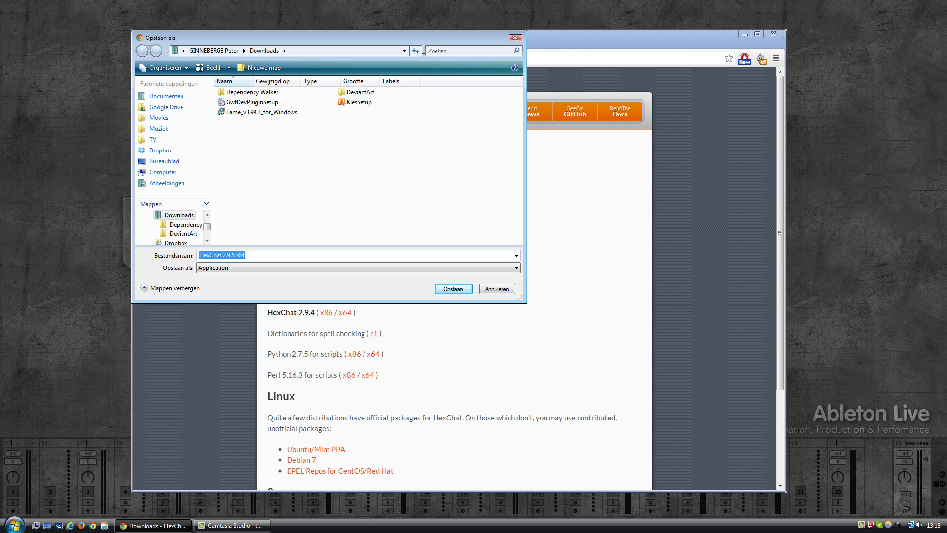
pyautogui.click(442, 288)
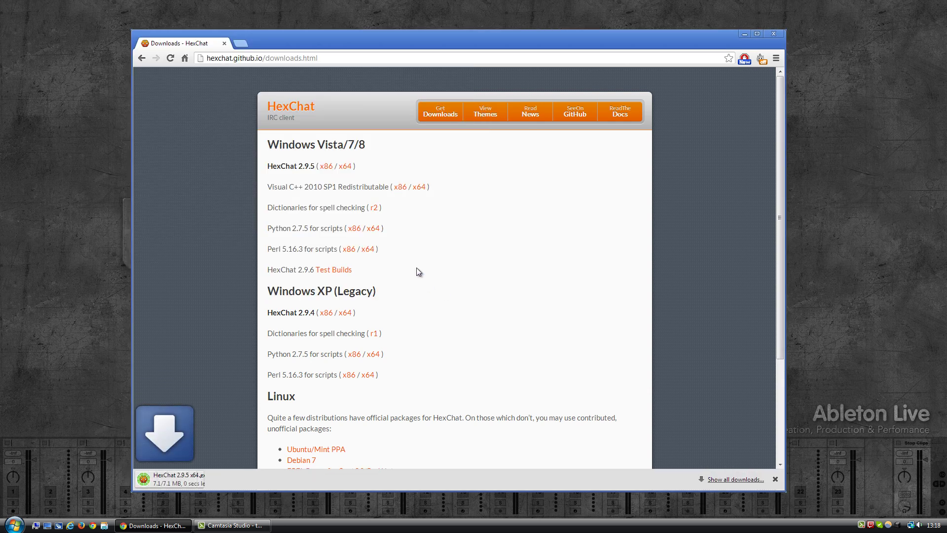
pyautogui.click(182, 479)
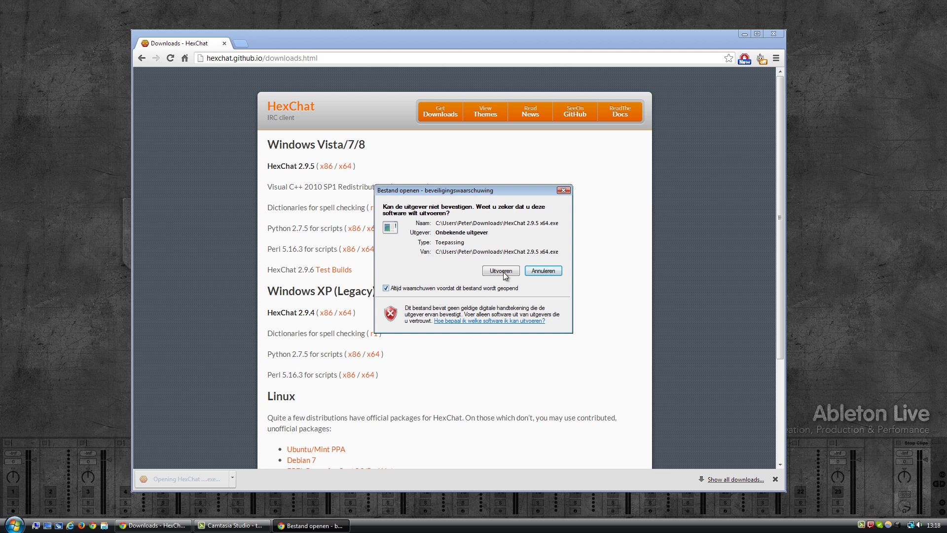
# Run the installer, accept the license and keep the default C:\Program Files\HexChat folder.
pyautogui.click(502, 272)
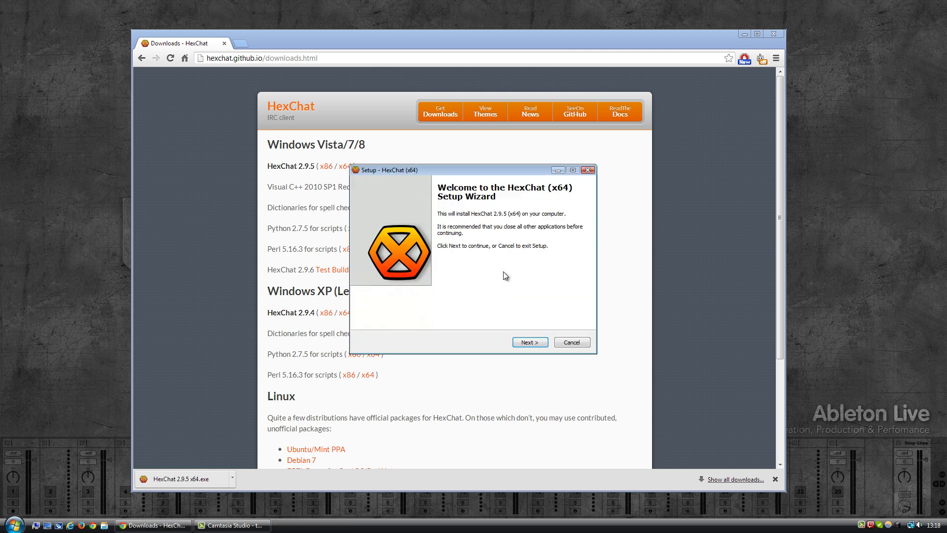
pyautogui.click(528, 343)
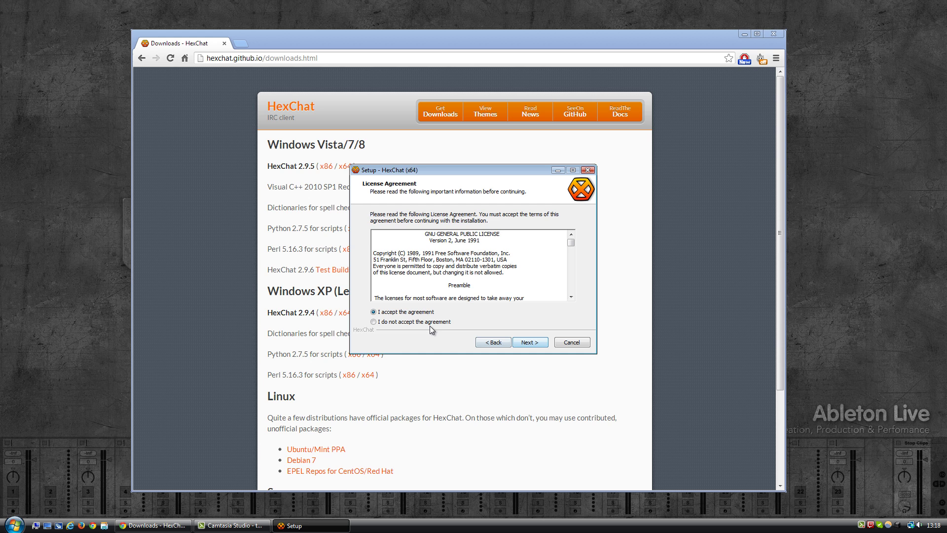
pyautogui.click(527, 344)
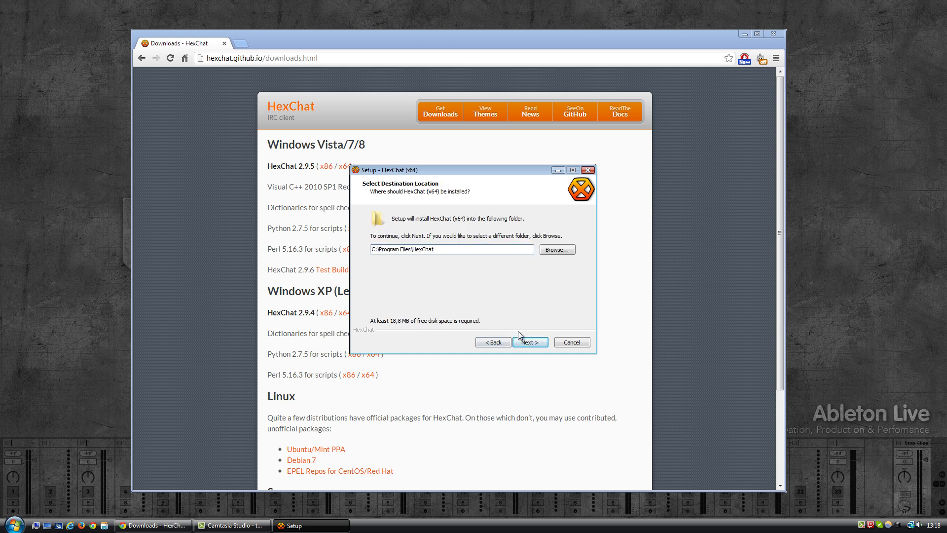
pyautogui.click(529, 345)
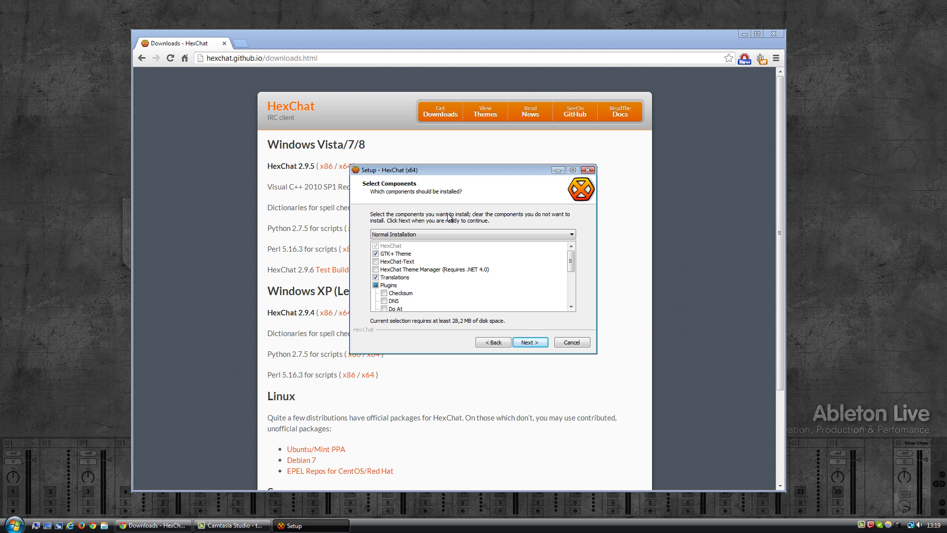
# Install as Minimal Installation and untick the Visual C++ 2010 Redistributable download.
pyautogui.click(441, 235)
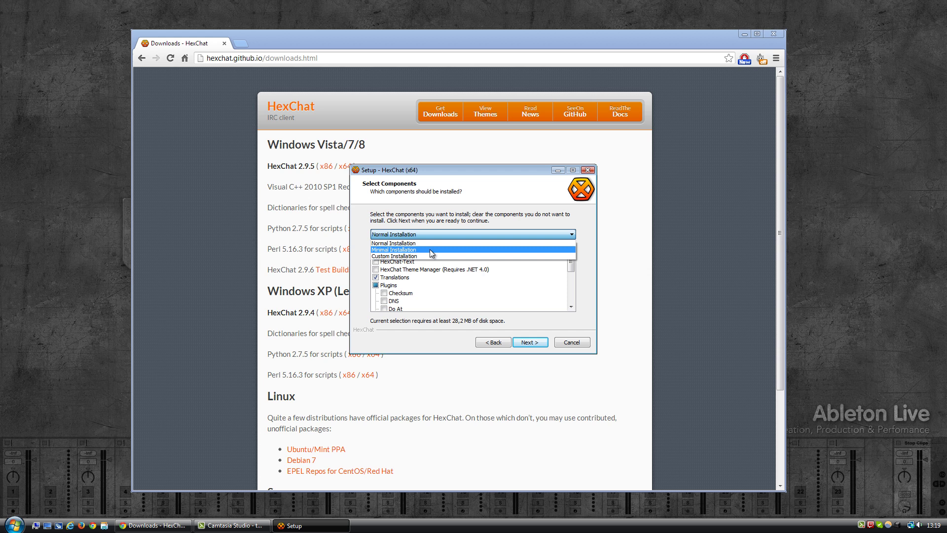
pyautogui.click(430, 249)
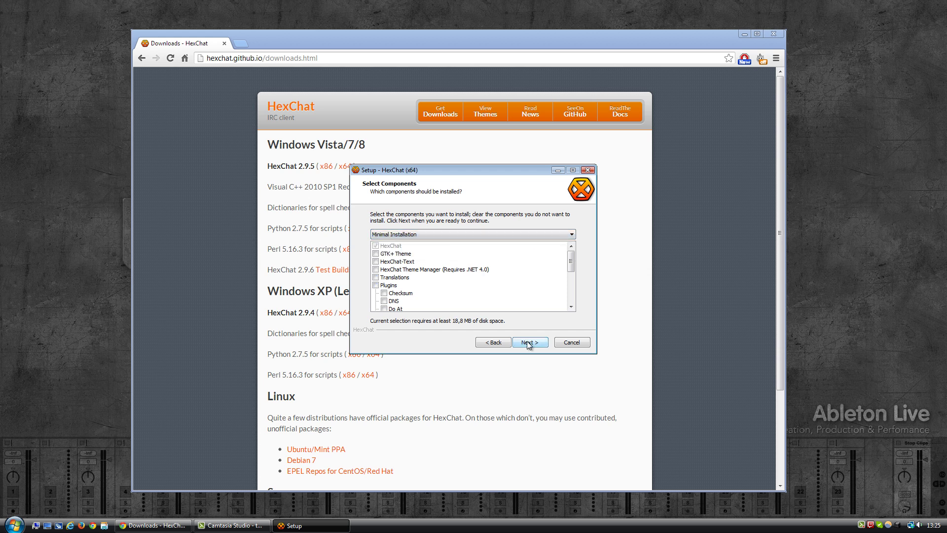
pyautogui.click(527, 343)
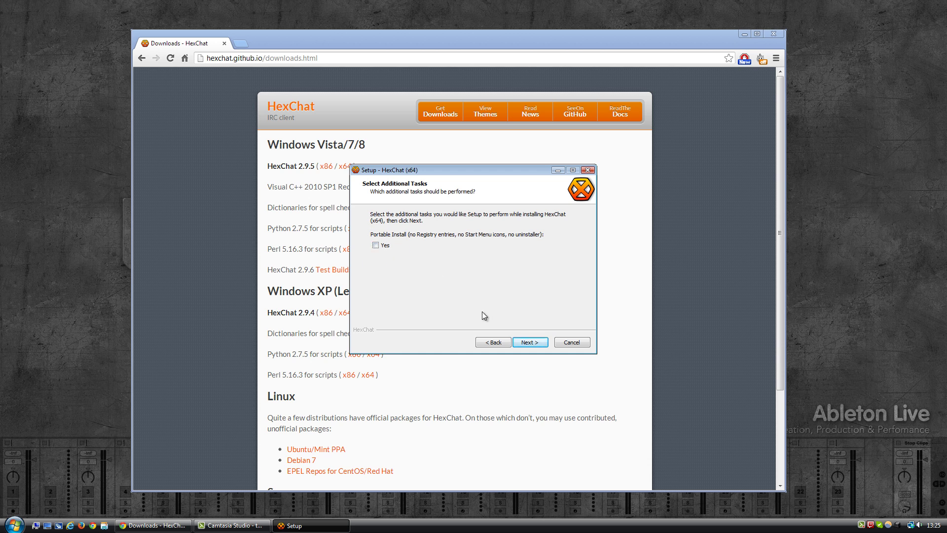
pyautogui.click(530, 342)
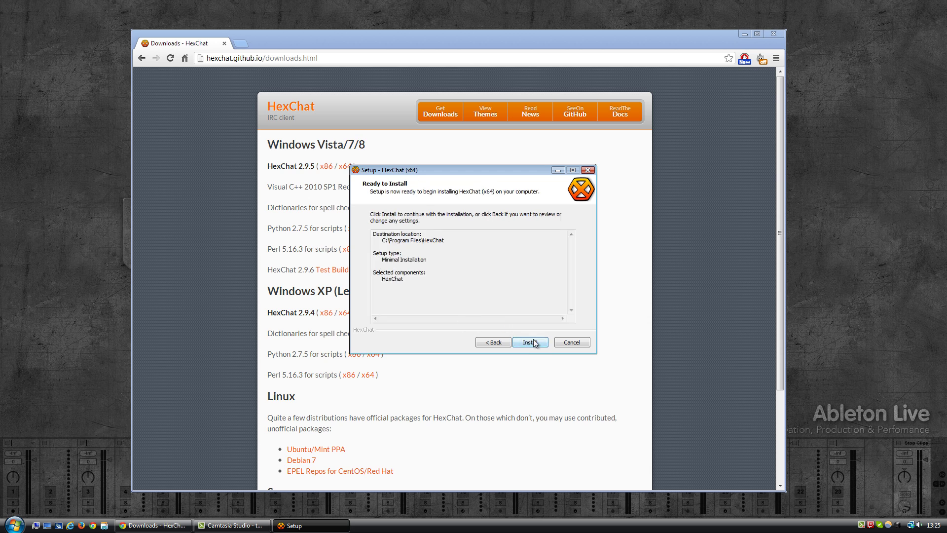
pyautogui.click(532, 343)
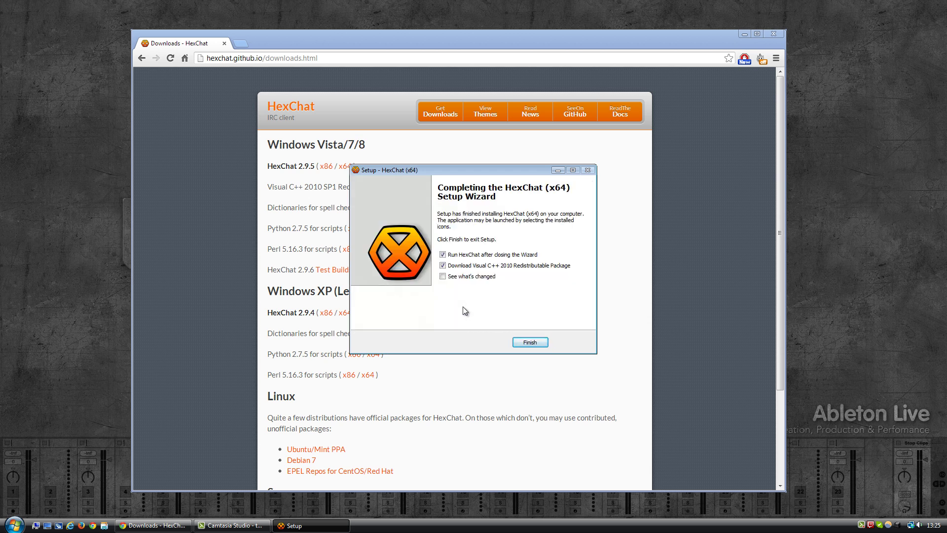
pyautogui.click(455, 268)
# Launch HexChat and trim the Network List down to freenode and QuakeNet.
pyautogui.click(521, 342)
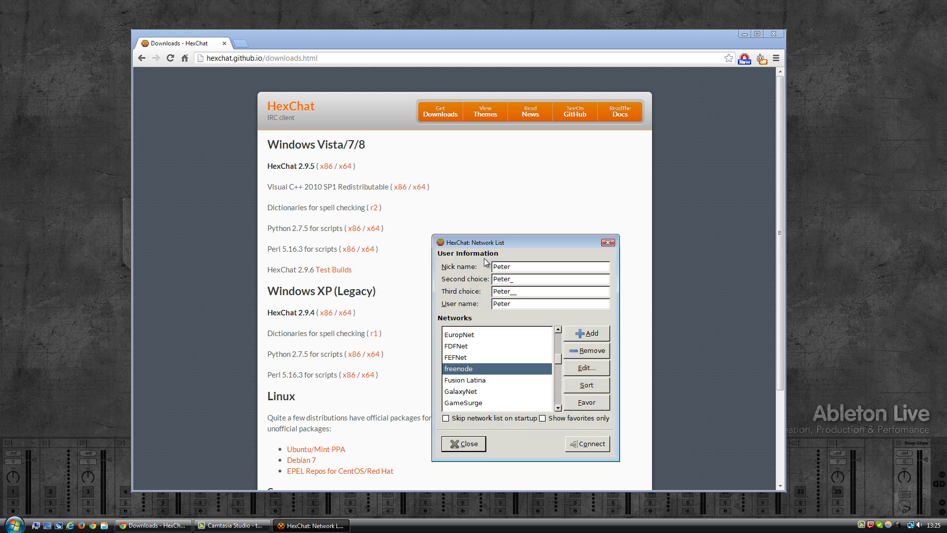
pyautogui.moveTo(499, 241); pyautogui.dragTo(436, 174)
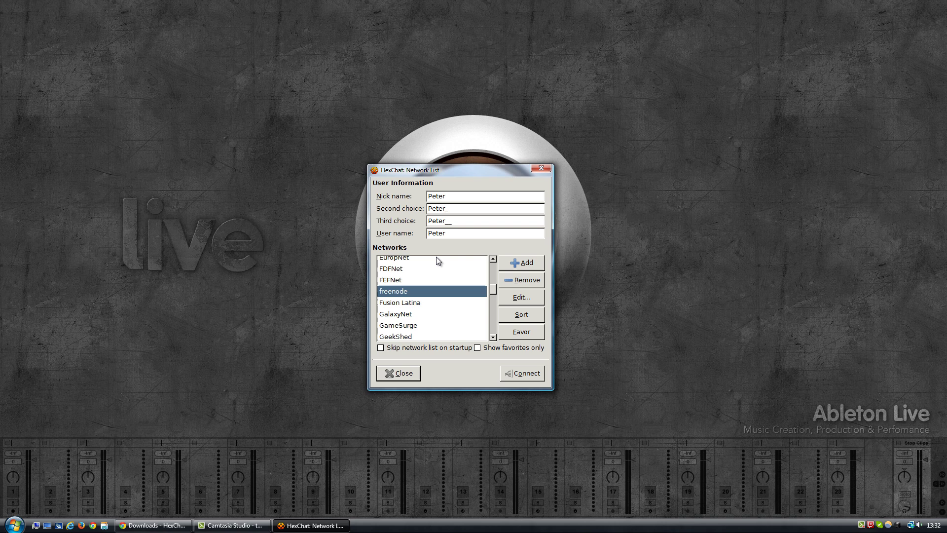
pyautogui.moveTo(493, 289); pyautogui.dragTo(490, 338)
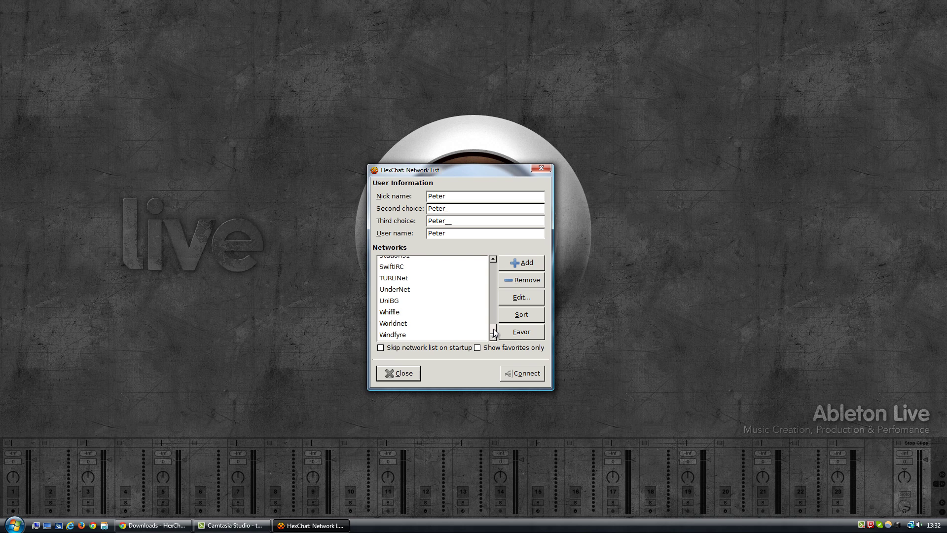
pyautogui.scroll(5, 494, 334)
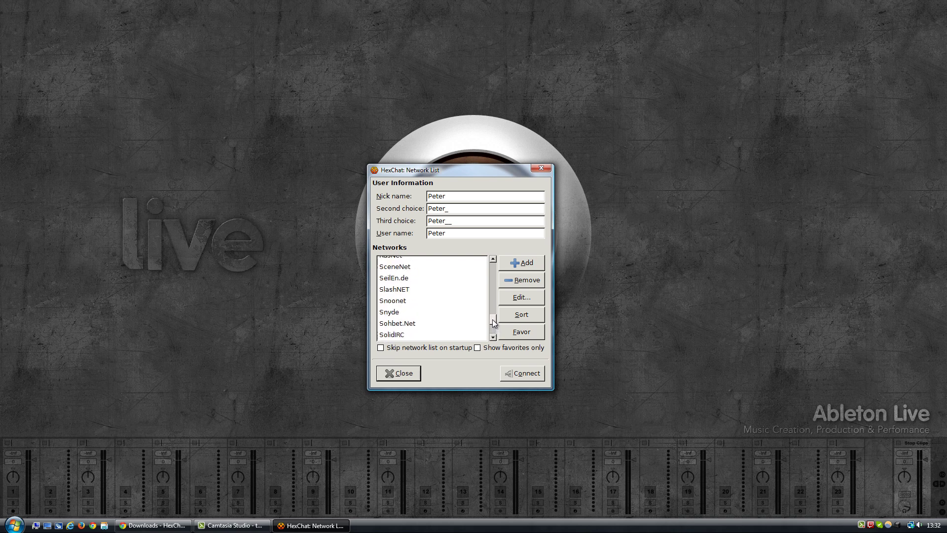
pyautogui.moveTo(492, 320); pyautogui.dragTo(490, 288)
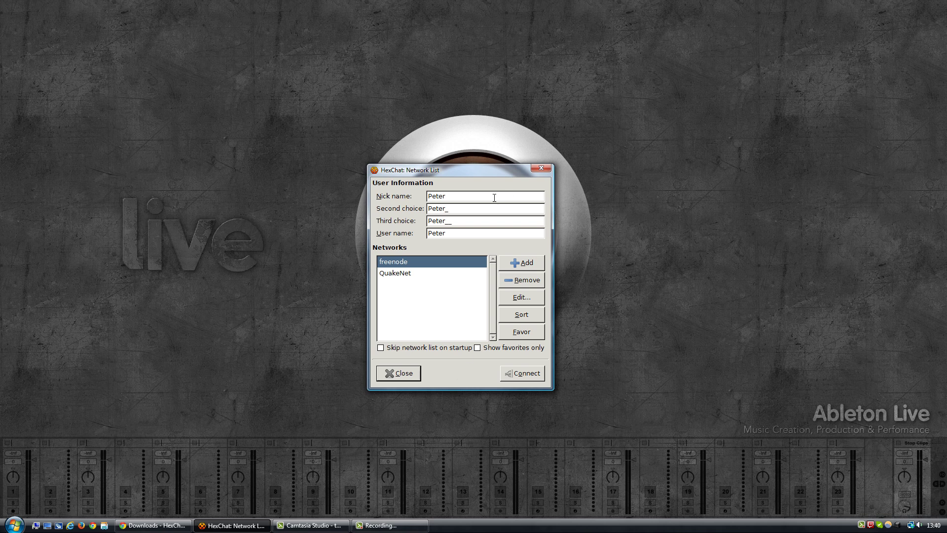
# Enter the new nickname as Nick name and paste it into Second choice, Third choice and User name.
pyautogui.doubleClick(479, 193)
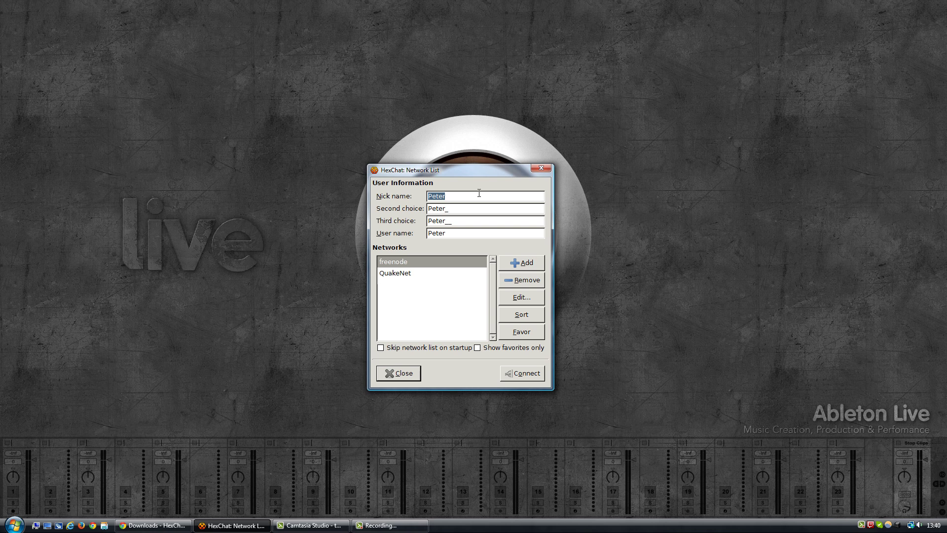
pyautogui.write('DeezjaVu')
pyautogui.press('Tab')
pyautogui.doubleClick(486, 196)
pyautogui.hotkey('ctrl', 'c')
pyautogui.click(461, 208)
pyautogui.doubleClick(447, 208)
pyautogui.hotkey('ctrl', 'v')
pyautogui.press('Tab')
pyautogui.hotkey('ctrl', 'v')
pyautogui.press('Tab')
pyautogui.hotkey('ctrl', 'v')
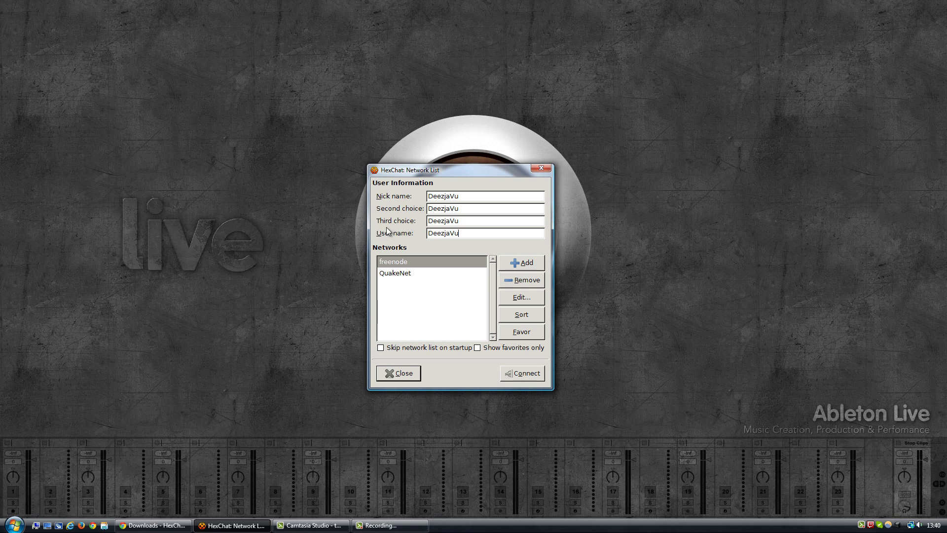
pyautogui.doubleClick(464, 233)
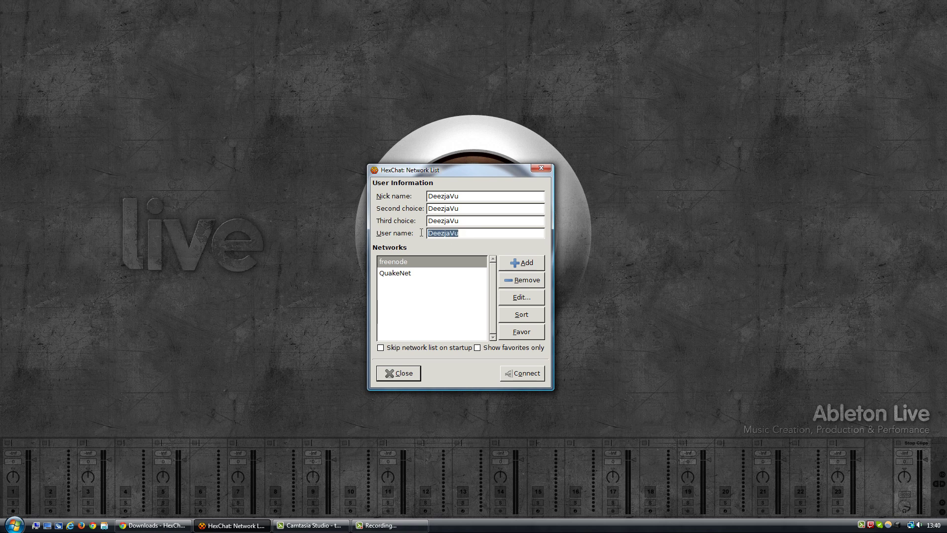
pyautogui.click(457, 234)
pyautogui.doubleClick(454, 234)
# Add a new network named 'Twitch Chat' to the Network List.
pyautogui.click(522, 263)
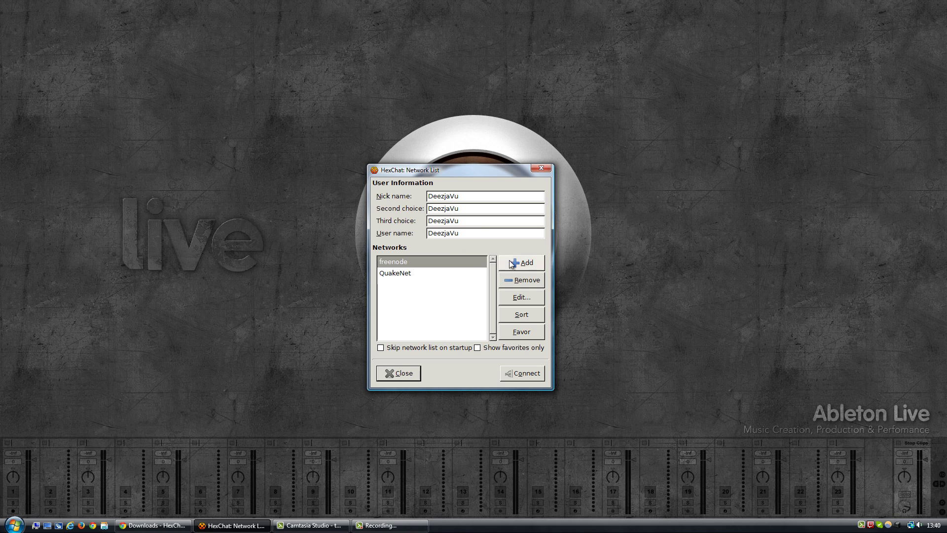
pyautogui.write('Twitch Cha')
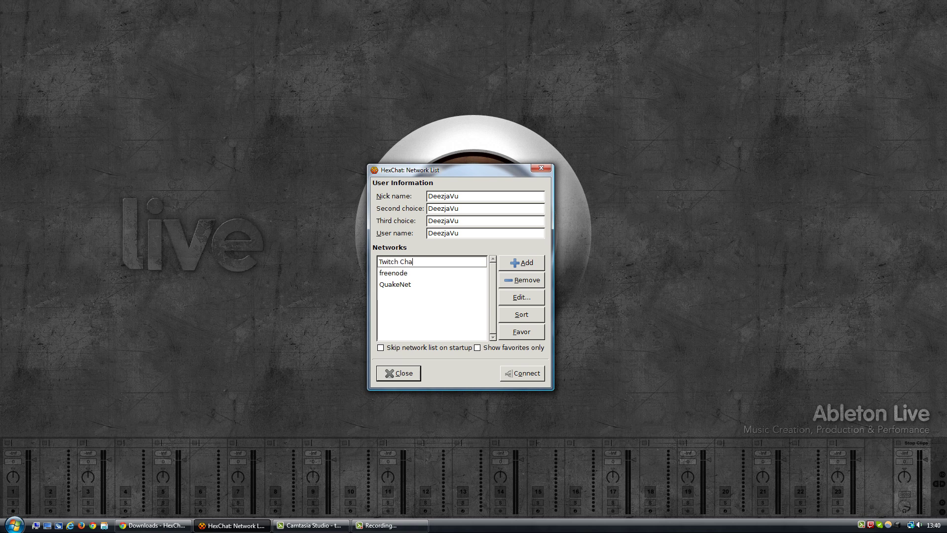
pyautogui.write('t')
pyautogui.click(427, 302)
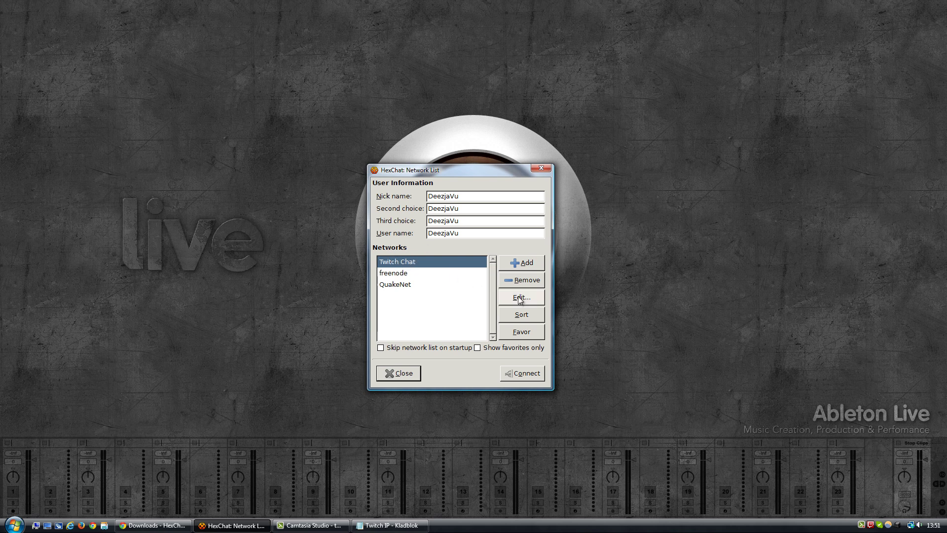
# Open the Edit Twitch Chat dialog and select its newserver/6667 placeholder entry.
pyautogui.click(520, 298)
pyautogui.moveTo(517, 172); pyautogui.dragTo(461, 146)
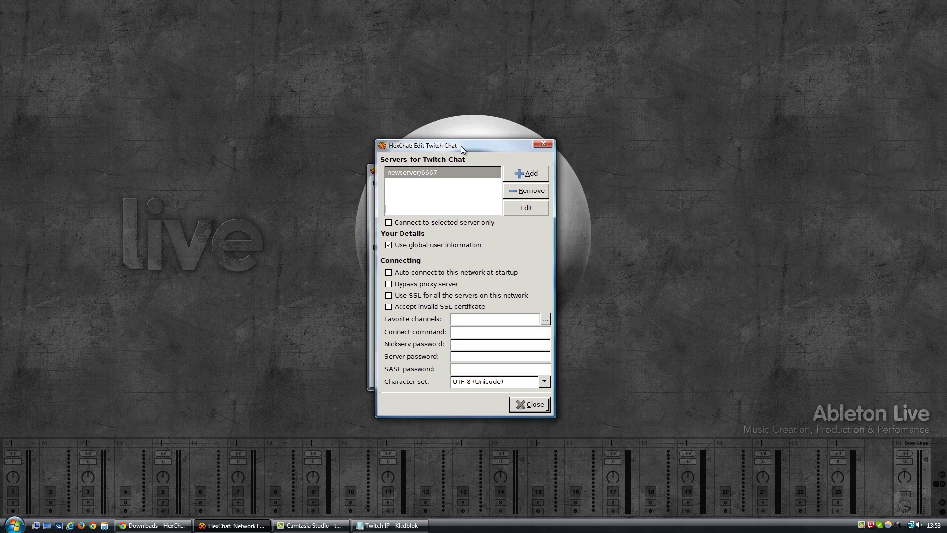
pyautogui.click(431, 173)
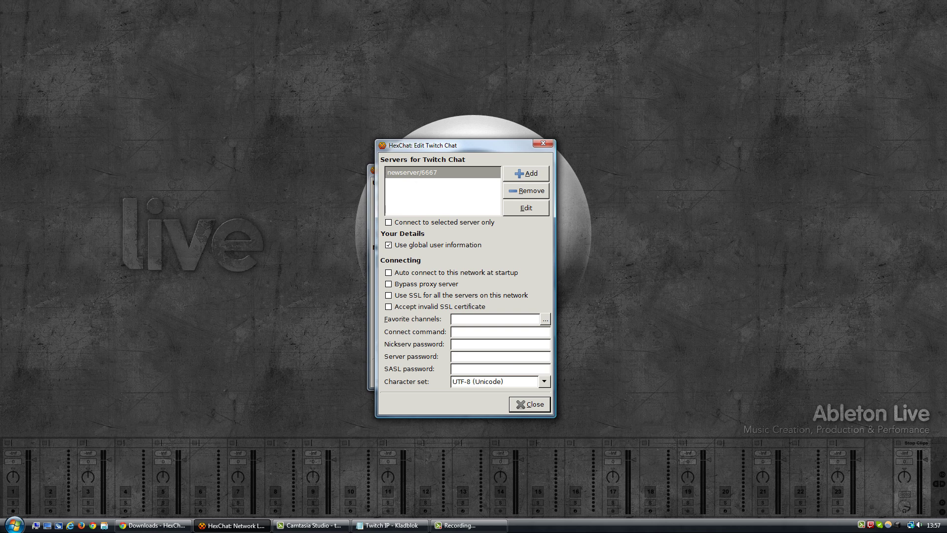
pyautogui.click(392, 525)
# Move and narrow the Notepad notes window beside the Twitch Chat settings.
pyautogui.moveTo(392, 162); pyautogui.dragTo(205, 57)
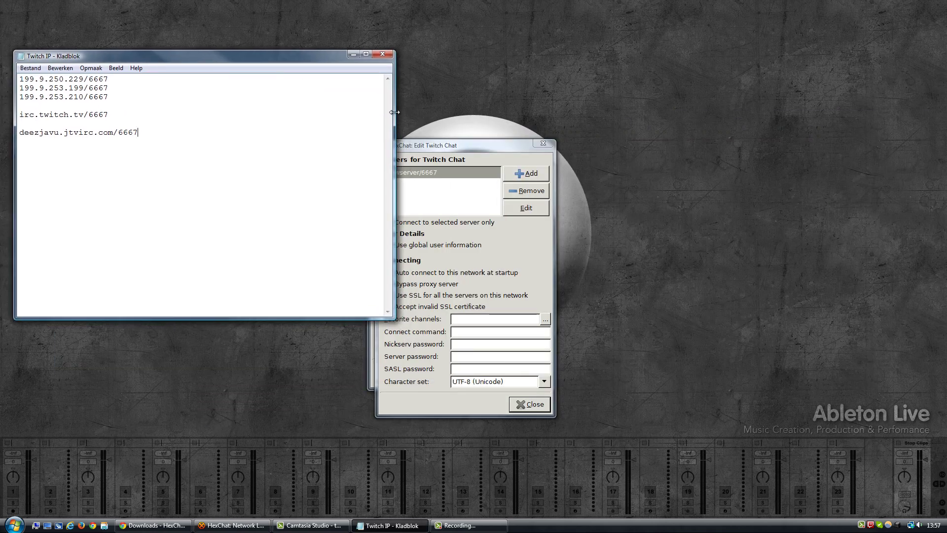
pyautogui.moveTo(395, 117); pyautogui.dragTo(357, 117)
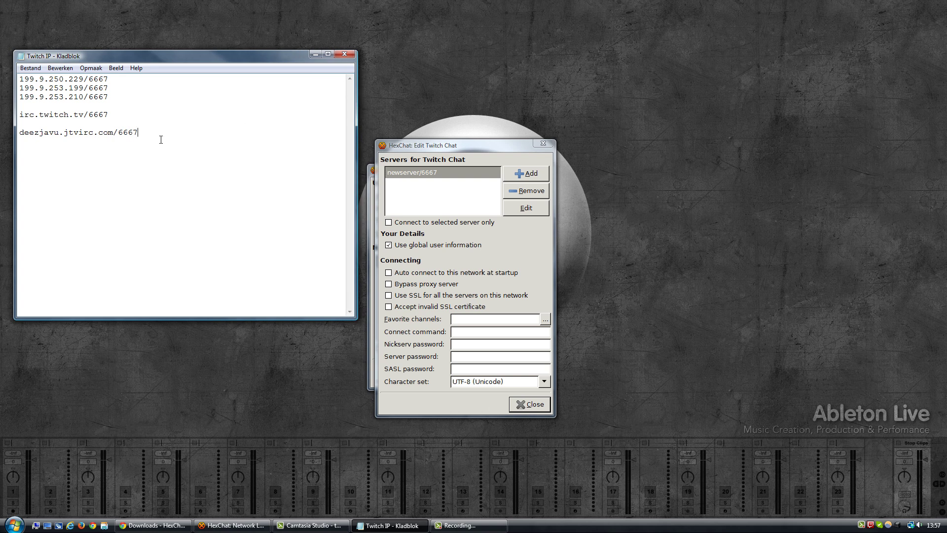
pyautogui.click(416, 146)
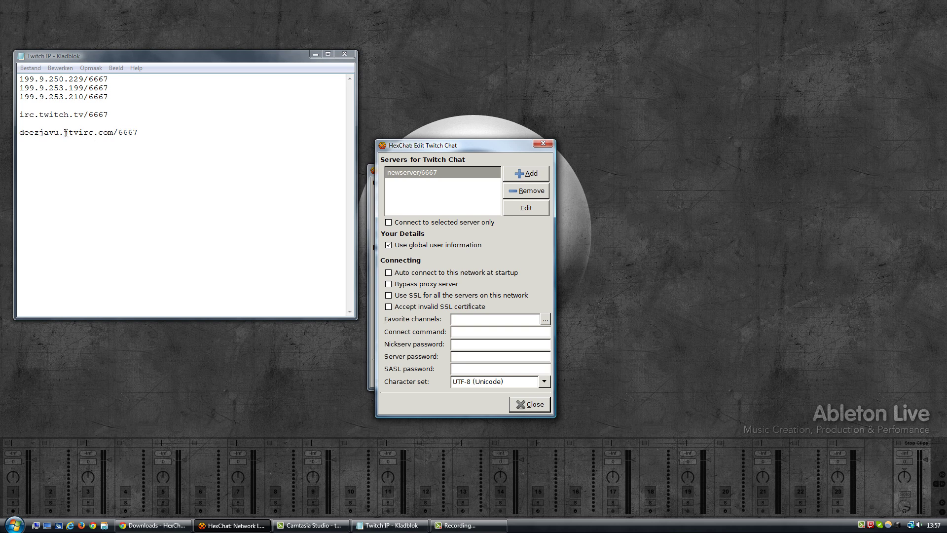
# Copy the irc.twitch.tv/6667 address from the notes.
pyautogui.moveTo(66, 133); pyautogui.dragTo(93, 130)
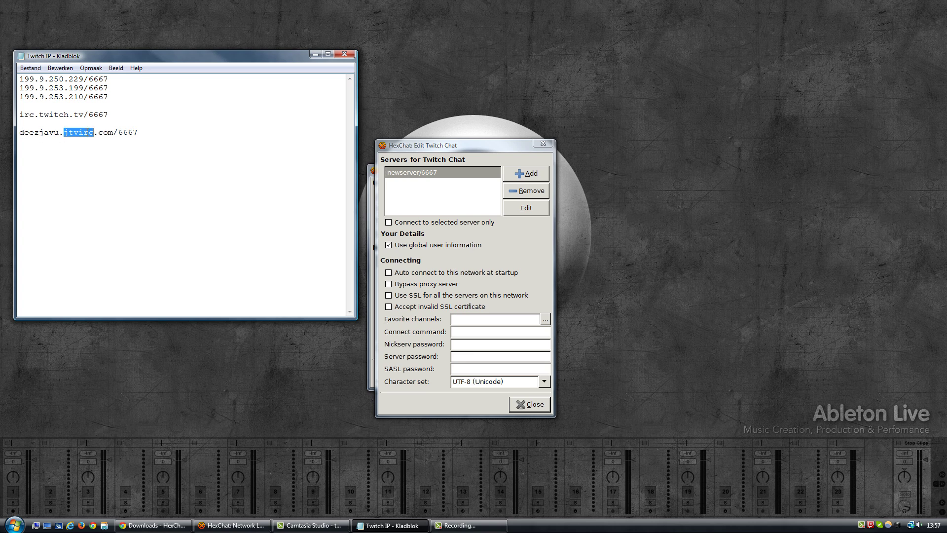
pyautogui.click(88, 132)
pyautogui.moveTo(19, 132); pyautogui.dragTo(59, 131)
pyautogui.click(62, 133)
pyautogui.moveTo(65, 132); pyautogui.dragTo(95, 132)
pyautogui.click(18, 132)
pyautogui.moveTo(20, 114); pyautogui.dragTo(109, 114)
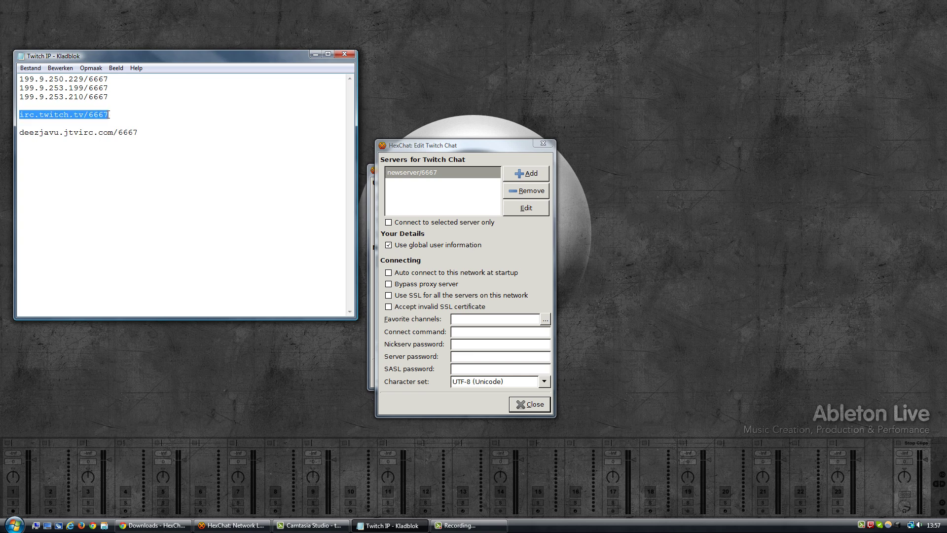
pyautogui.moveTo(59, 132); pyautogui.dragTo(105, 114)
pyautogui.rightClick(92, 113)
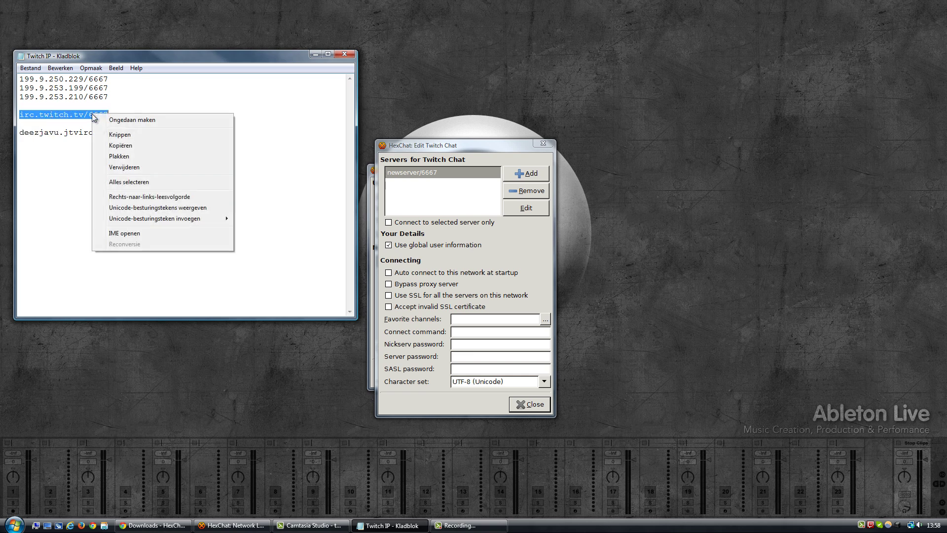
pyautogui.click(116, 144)
# Replace the newserver/6667 placeholder with the pasted irc.twitch.tv/6667 address.
pyautogui.click(422, 171)
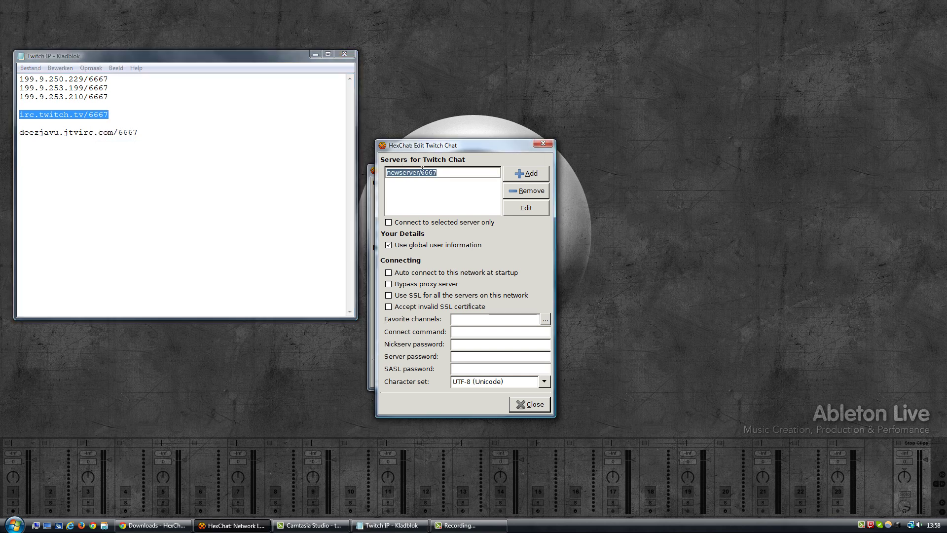
pyautogui.hotkey('ctrl', 'v')
pyautogui.press('Return')
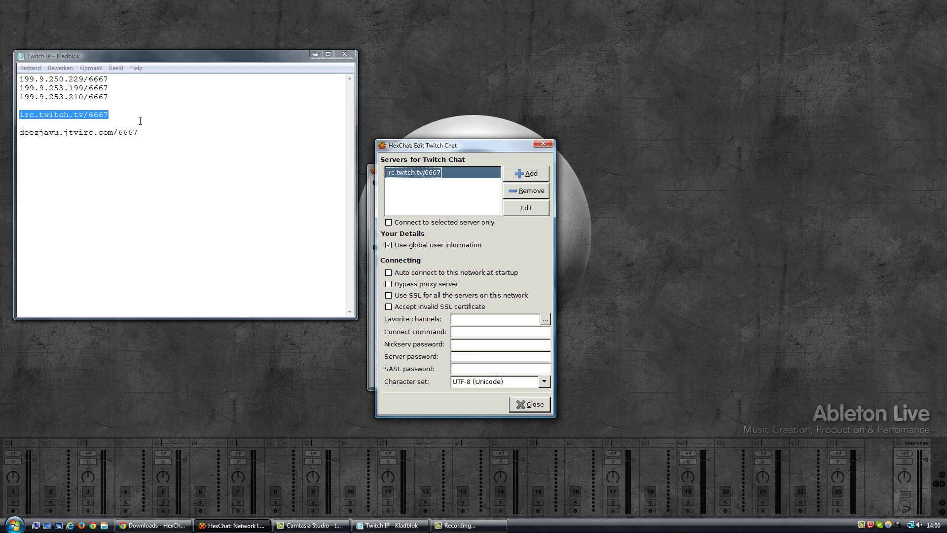
# Add 199.9.250.229/6667 from the notes as a new Twitch Chat server.
pyautogui.moveTo(110, 97); pyautogui.dragTo(11, 74)
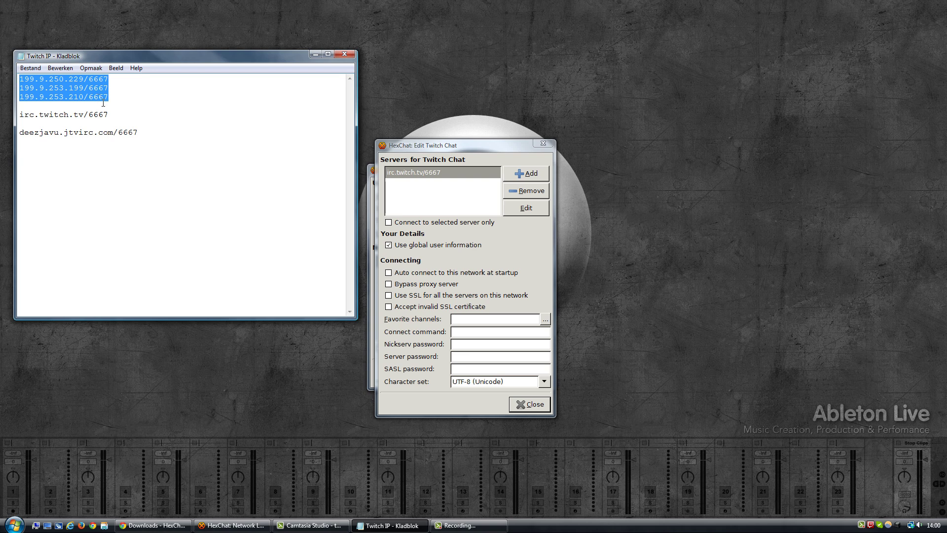
pyautogui.moveTo(111, 115); pyautogui.dragTo(19, 114)
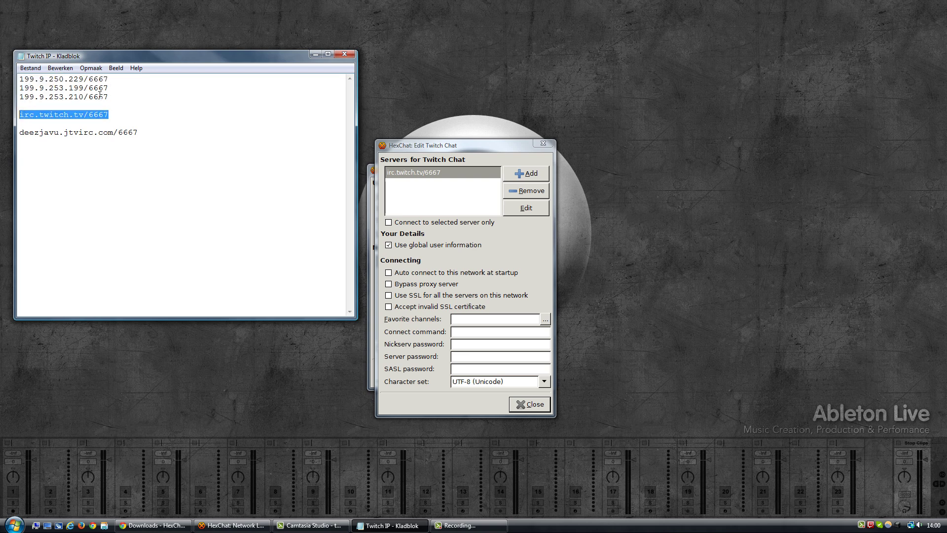
pyautogui.moveTo(109, 97); pyautogui.dragTo(13, 74)
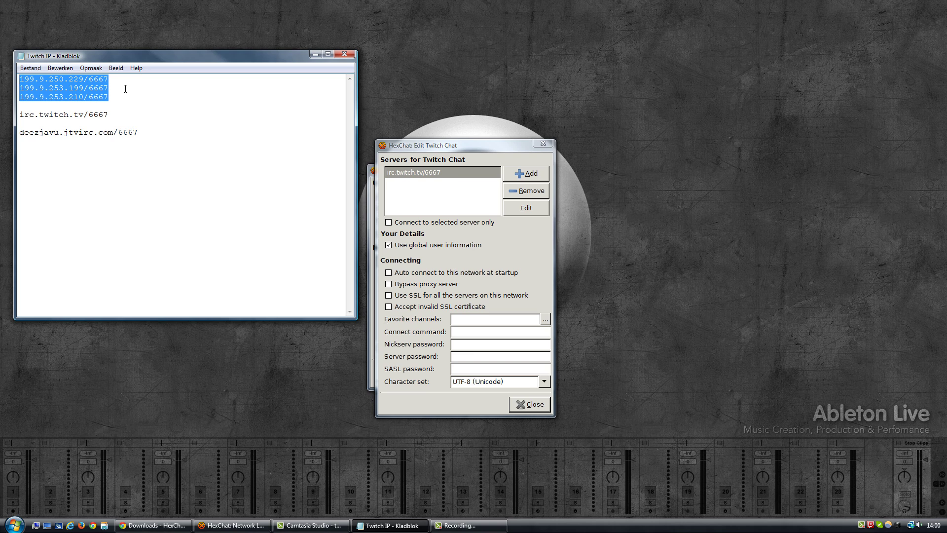
pyautogui.moveTo(111, 114)
pyautogui.mouseDown()
pyautogui.moveTo(17, 114)
pyautogui.moveTo(110, 115)
pyautogui.mouseUp()
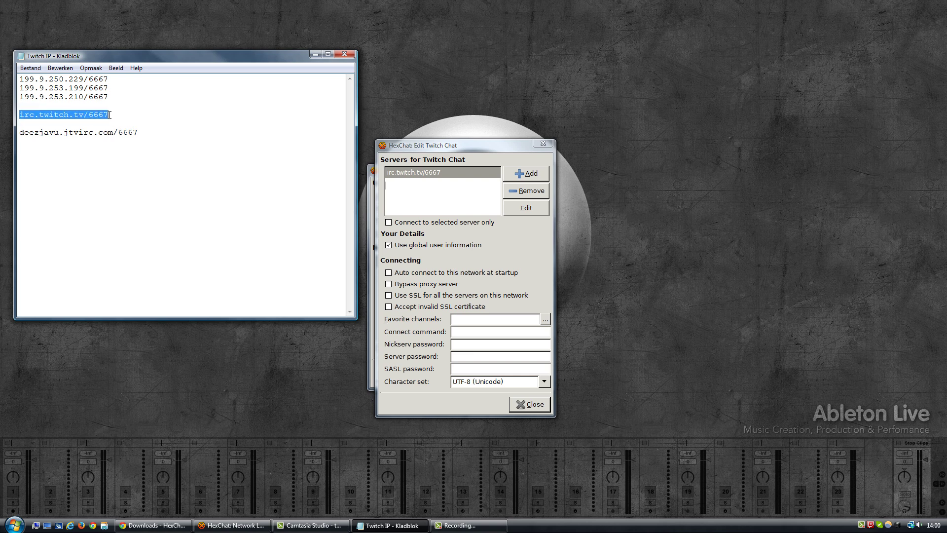
pyautogui.click(20, 114)
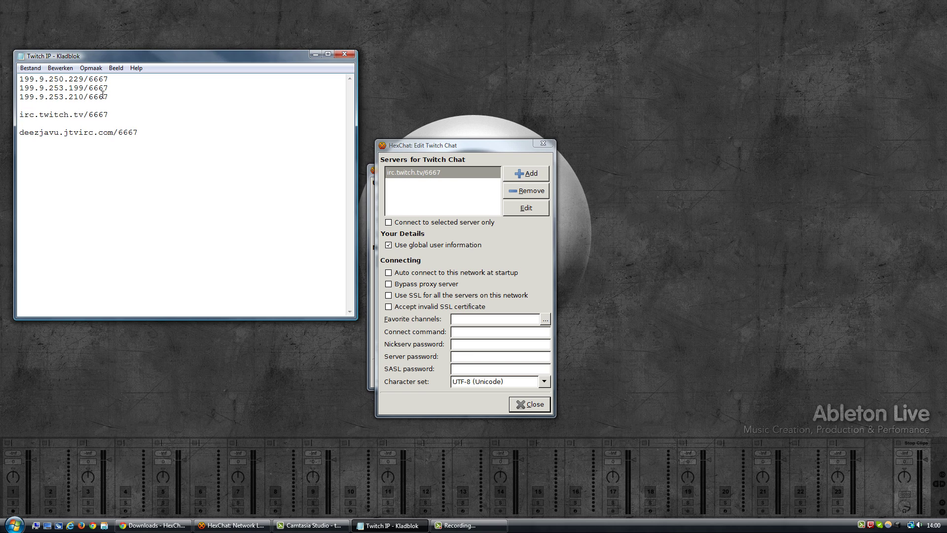
pyautogui.moveTo(108, 97); pyautogui.dragTo(14, 78)
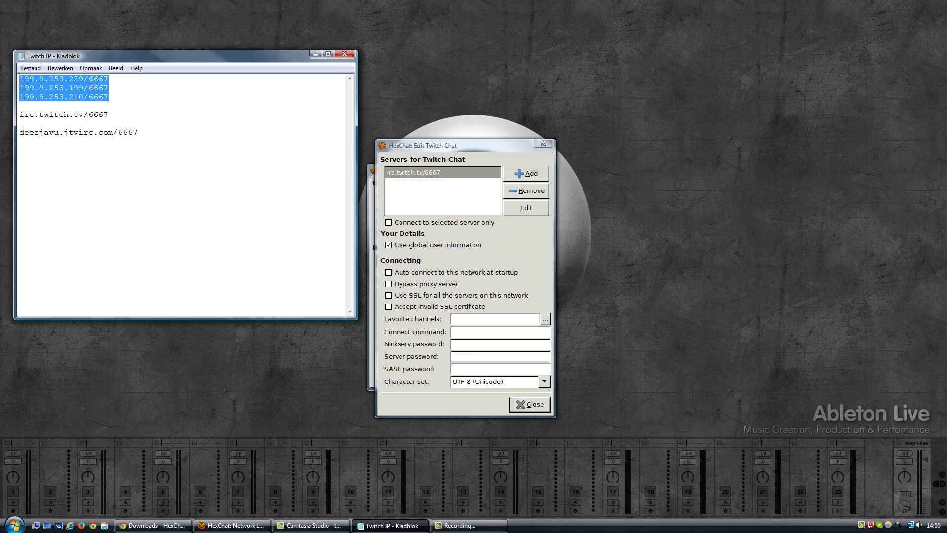
pyautogui.click(119, 96)
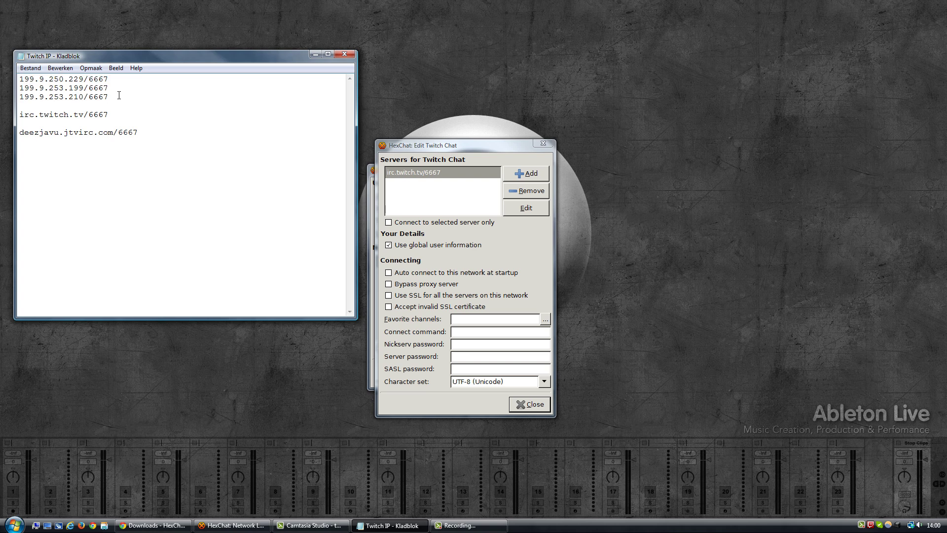
pyautogui.moveTo(119, 96); pyautogui.dragTo(6, 80)
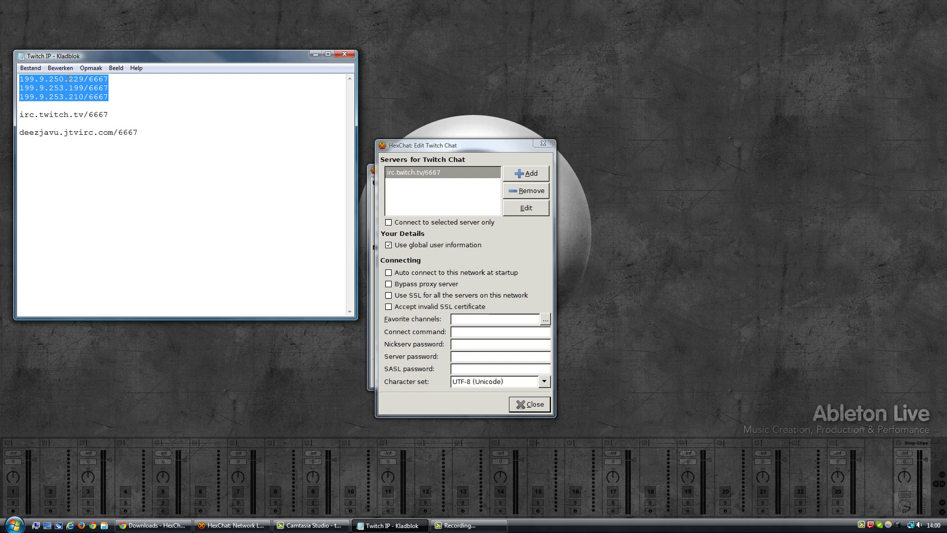
pyautogui.click(124, 79)
pyautogui.keyDown('shift'); pyautogui.click(20, 80); pyautogui.keyUp('shift')
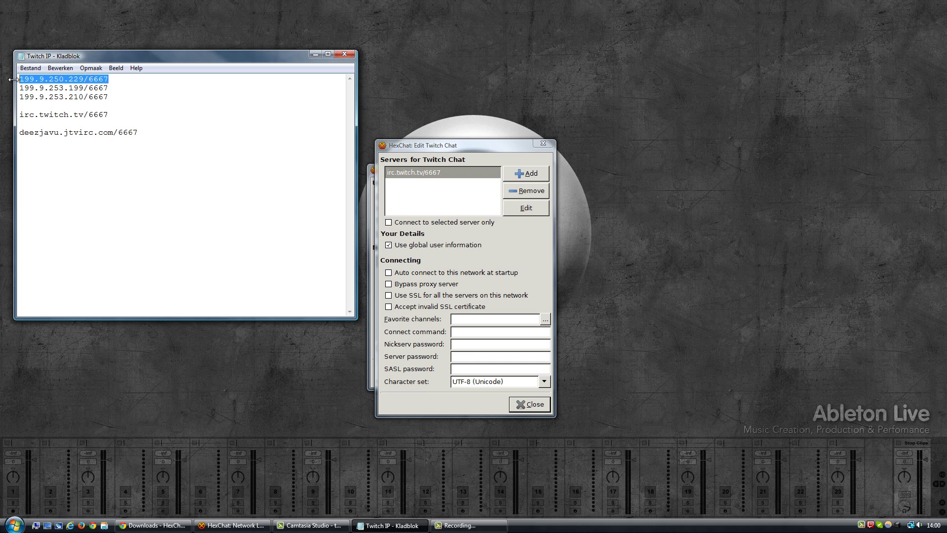
pyautogui.rightClick(43, 81)
pyautogui.click(72, 114)
pyautogui.click(519, 173)
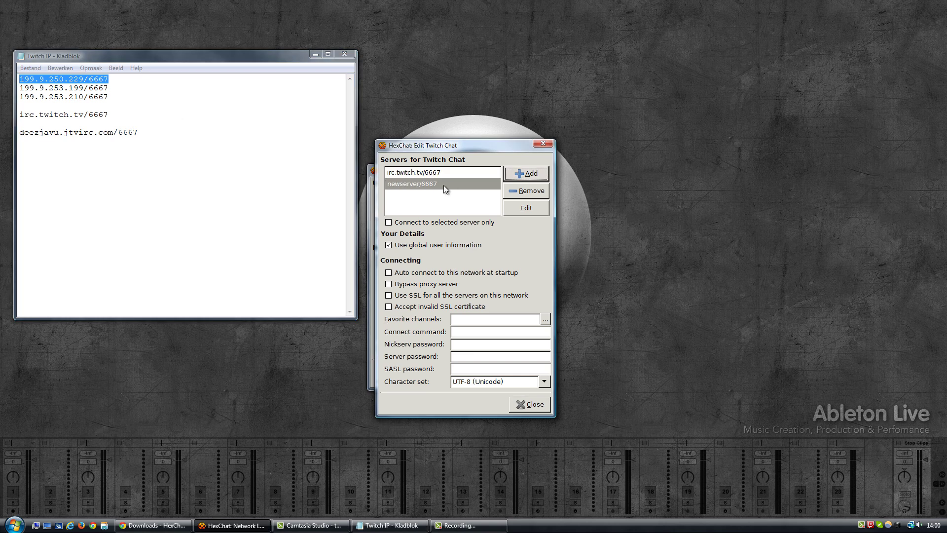
pyautogui.hotkey('ctrl', 'v')
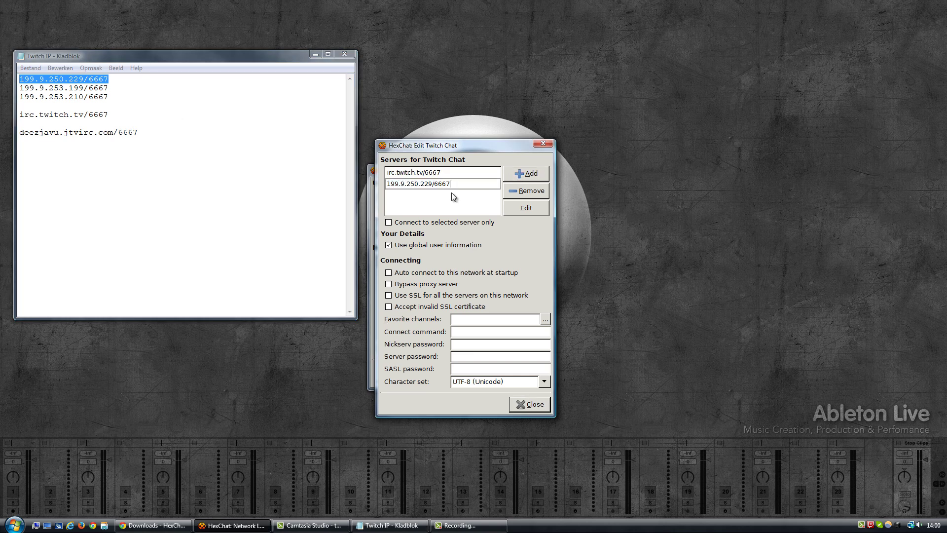
pyautogui.press('Return')
# Add 199.9.253.199/6667 as another server entry.
pyautogui.click(526, 173)
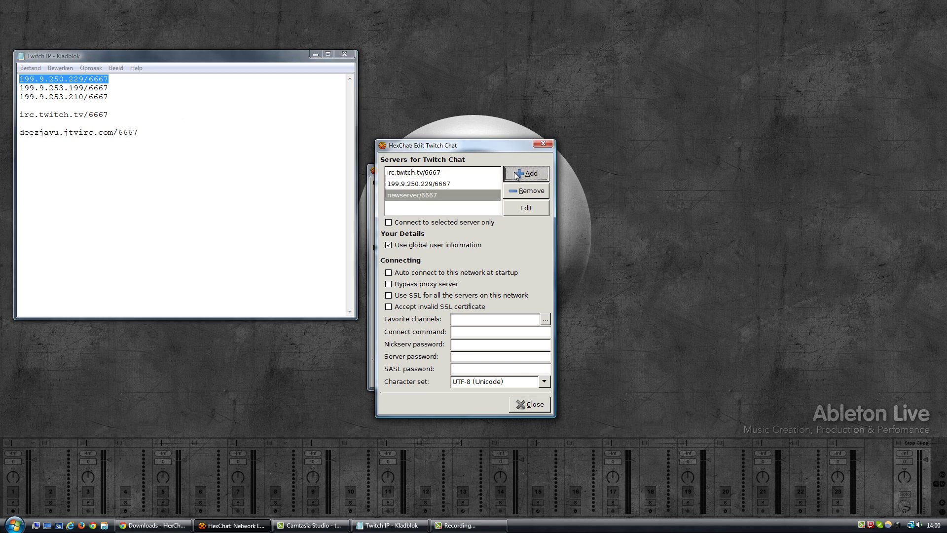
pyautogui.click(526, 173)
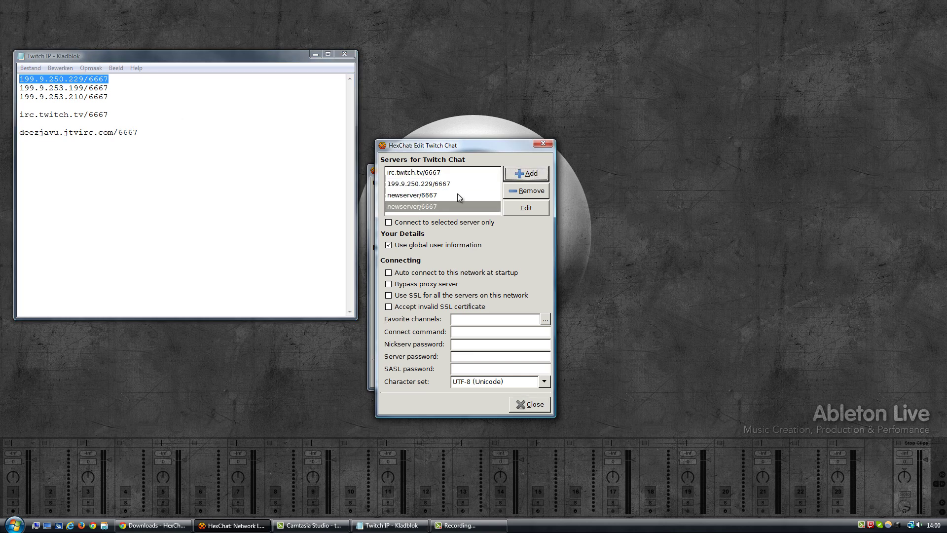
pyautogui.click(117, 88)
pyautogui.moveTo(109, 88); pyautogui.dragTo(13, 89)
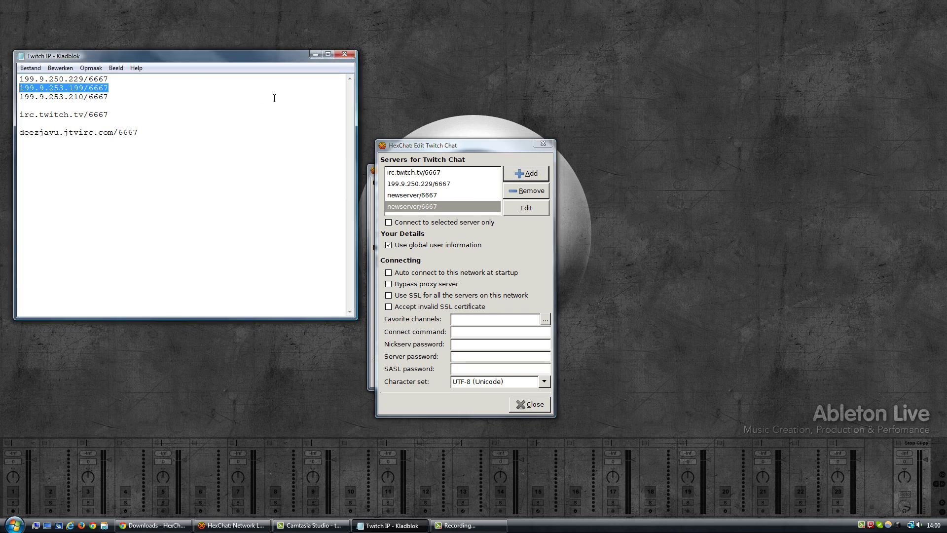
pyautogui.click(413, 192)
pyautogui.click(414, 194)
pyautogui.hotkey('ctrl', 'v')
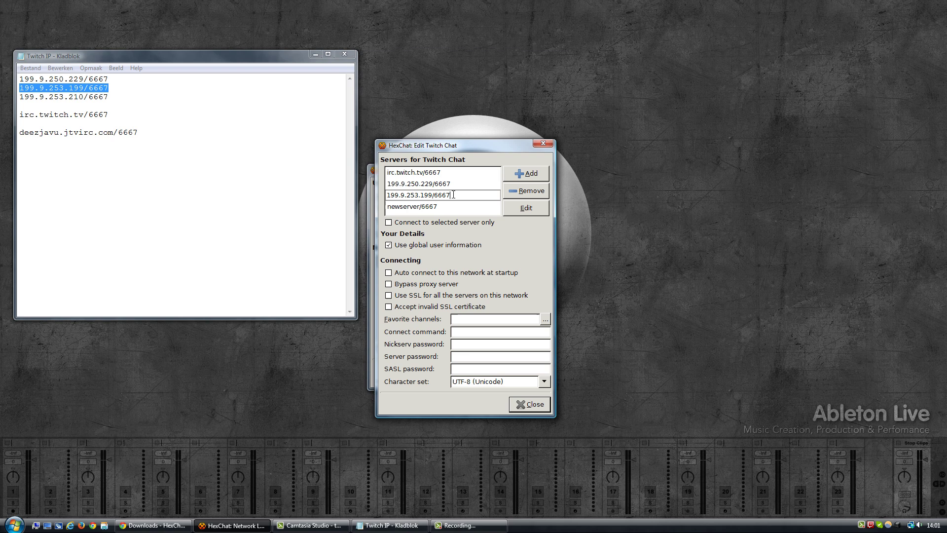
pyautogui.click(453, 206)
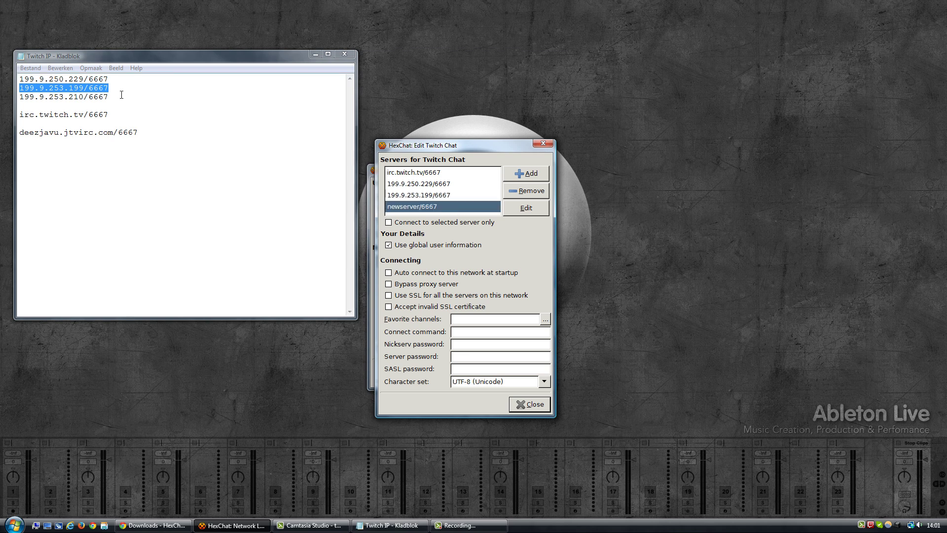
# Add 199.9.253.210/6667 as the fourth server and review the server list.
pyautogui.moveTo(121, 95); pyautogui.dragTo(11, 99)
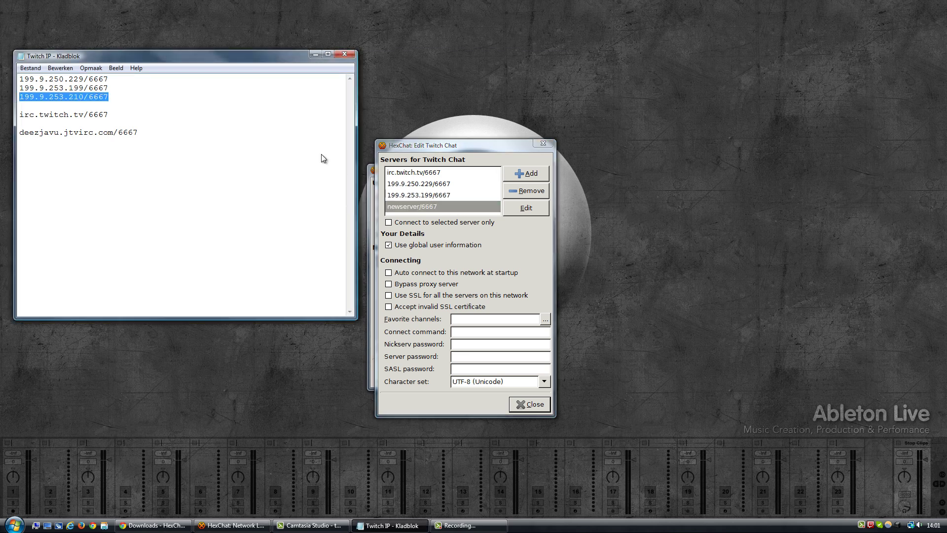
pyautogui.hotkey('ctrl', 'c')
pyautogui.click(423, 209)
pyautogui.hotkey('ctrl', 'v')
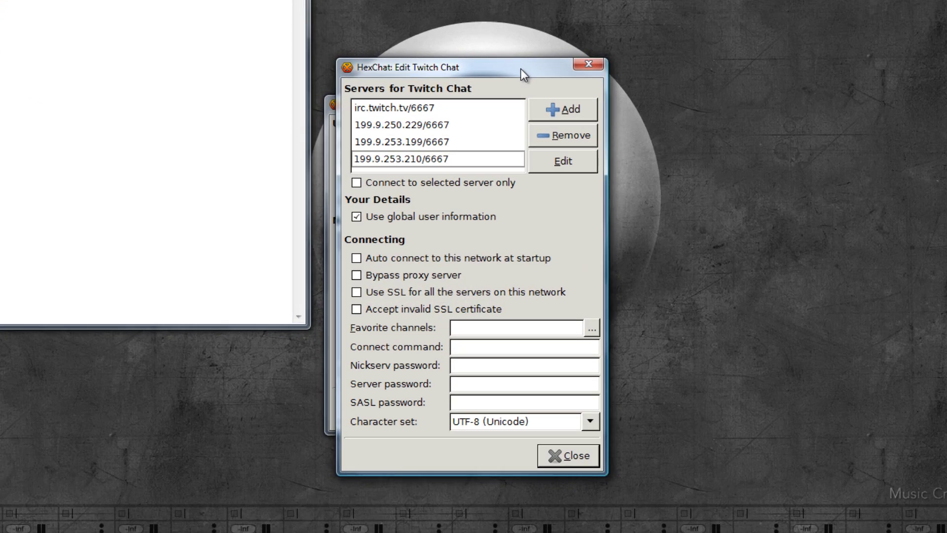
pyautogui.click(432, 108)
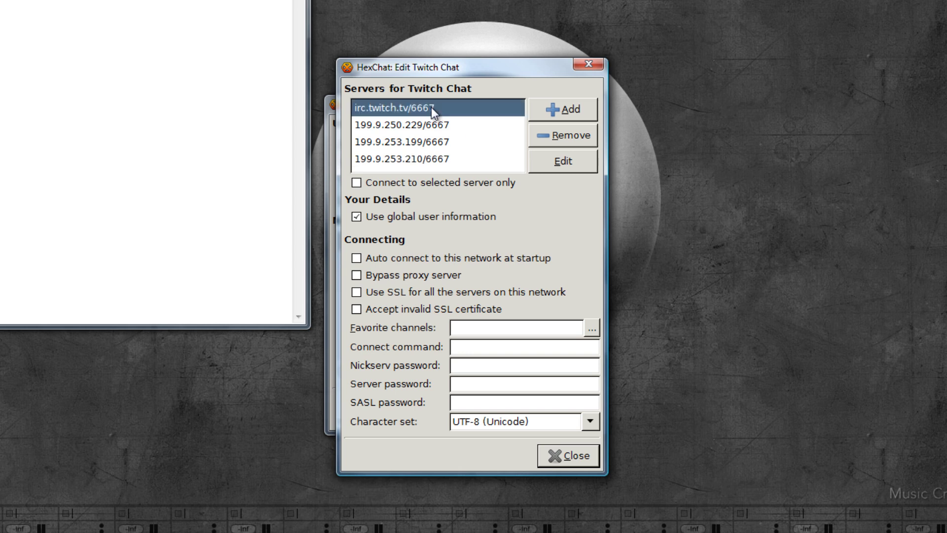
pyautogui.click(429, 126)
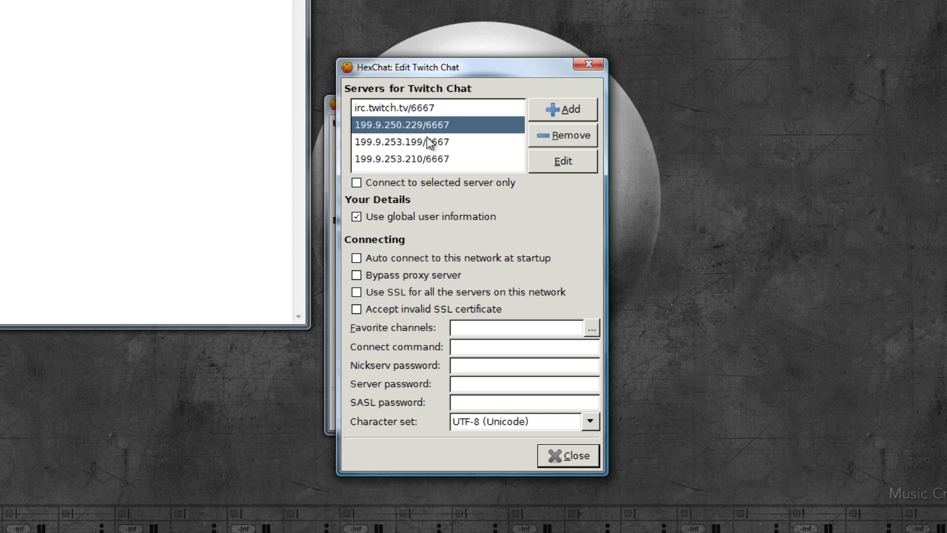
pyautogui.click(424, 109)
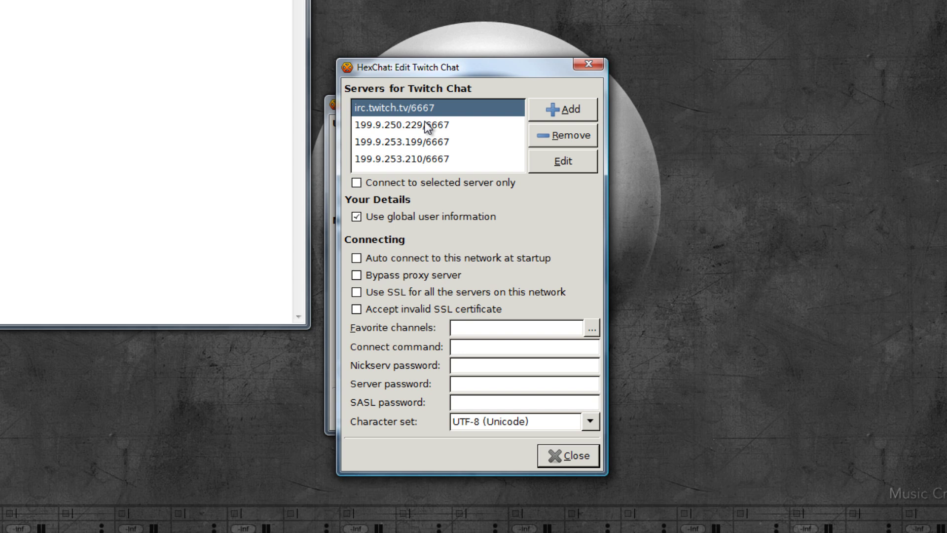
pyautogui.click(427, 125)
pyautogui.click(421, 142)
pyautogui.click(423, 159)
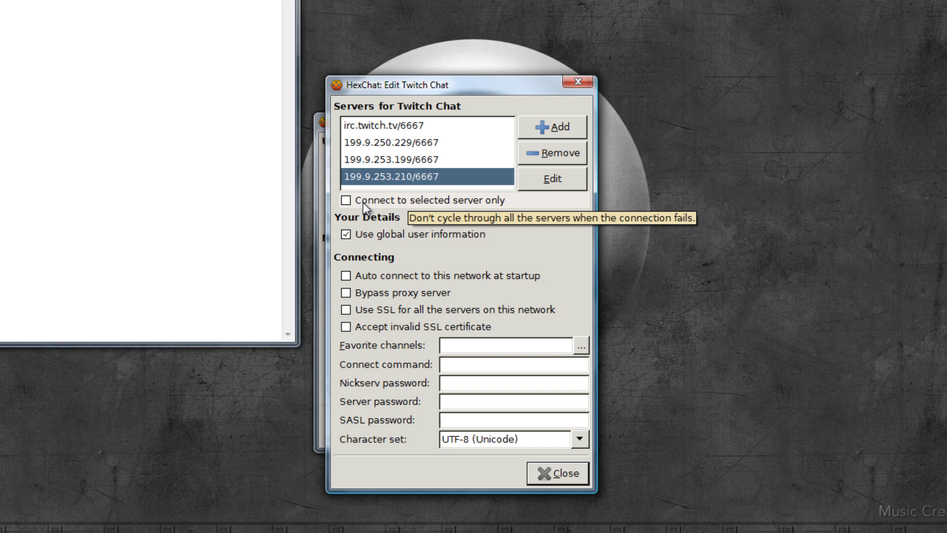
# Tick 'Auto connect to this network at startup' and 'Bypass proxy server' for Twitch Chat.
pyautogui.click(378, 126)
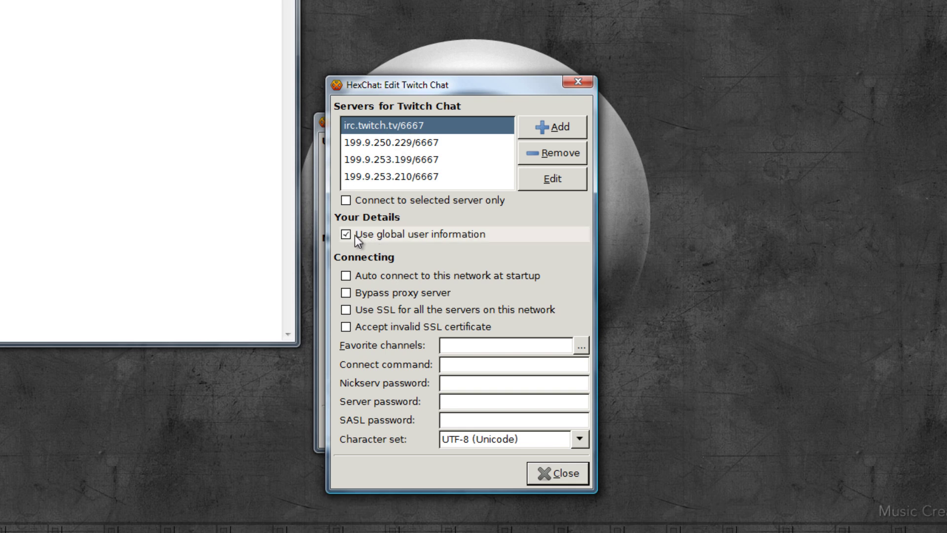
pyautogui.moveTo(400, 82); pyautogui.dragTo(741, 92)
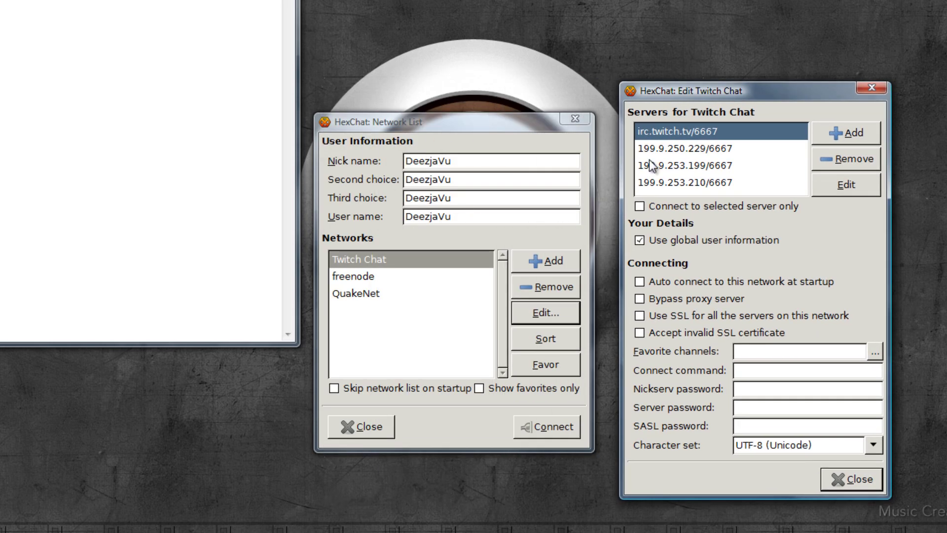
pyautogui.click(641, 283)
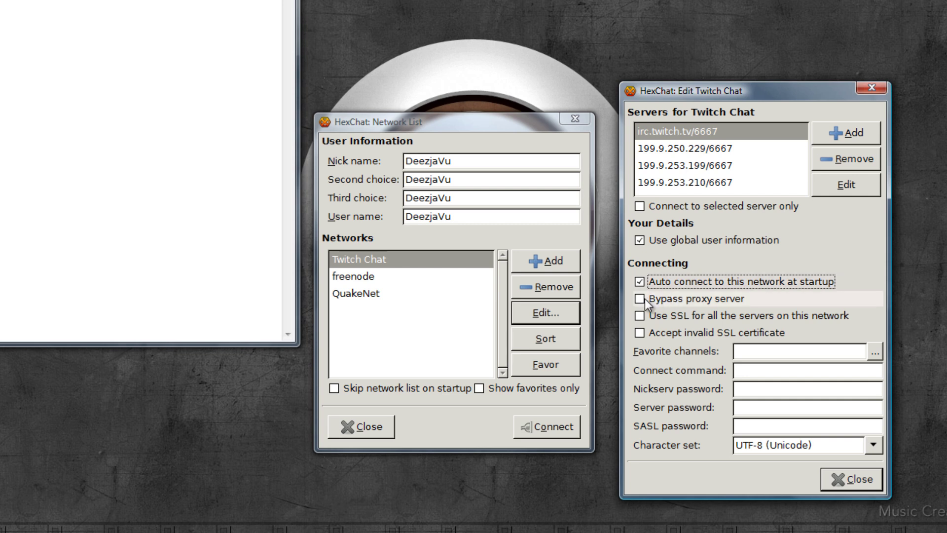
pyautogui.click(640, 299)
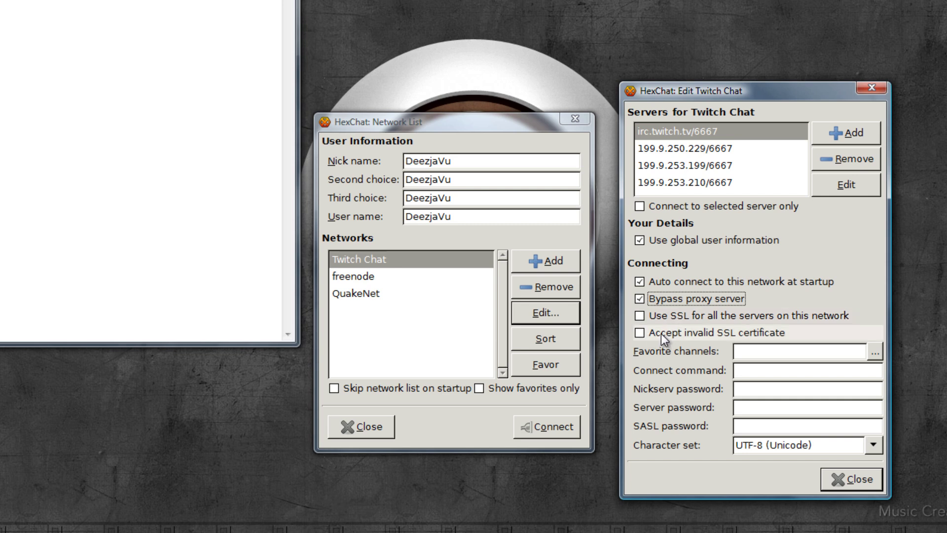
pyautogui.click(735, 354)
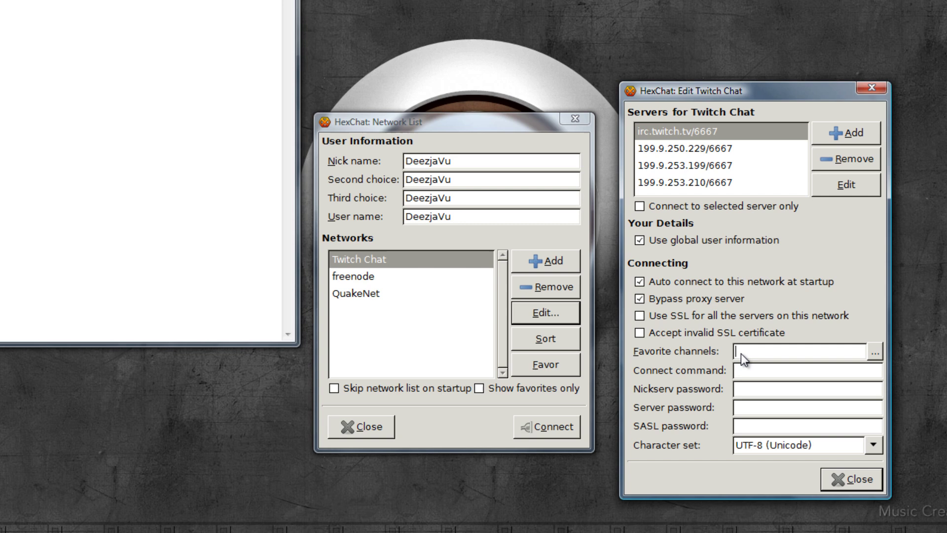
pyautogui.click(741, 376)
pyautogui.click(742, 409)
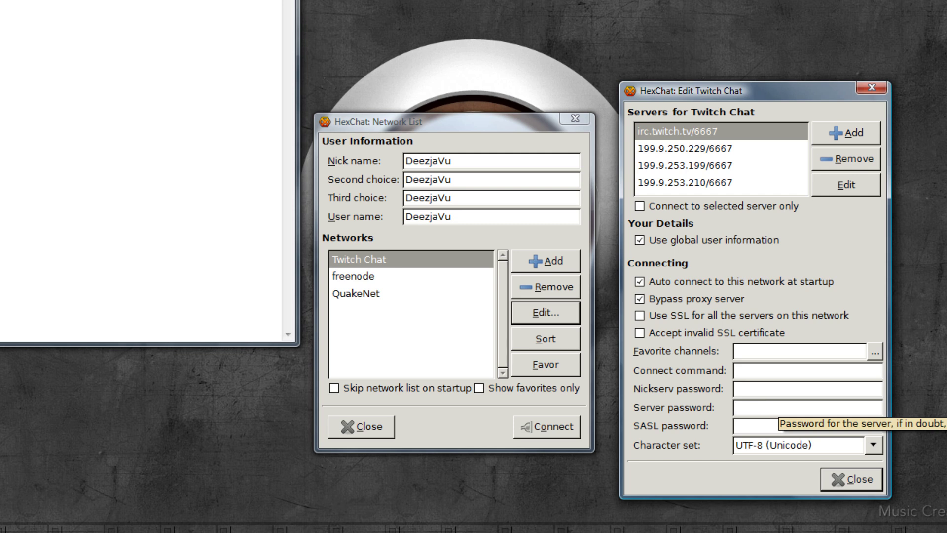
# Enter the OAuth server password and set favourite channels to the user's channel and #smitegame.
pyautogui.write('oauth:abcde')
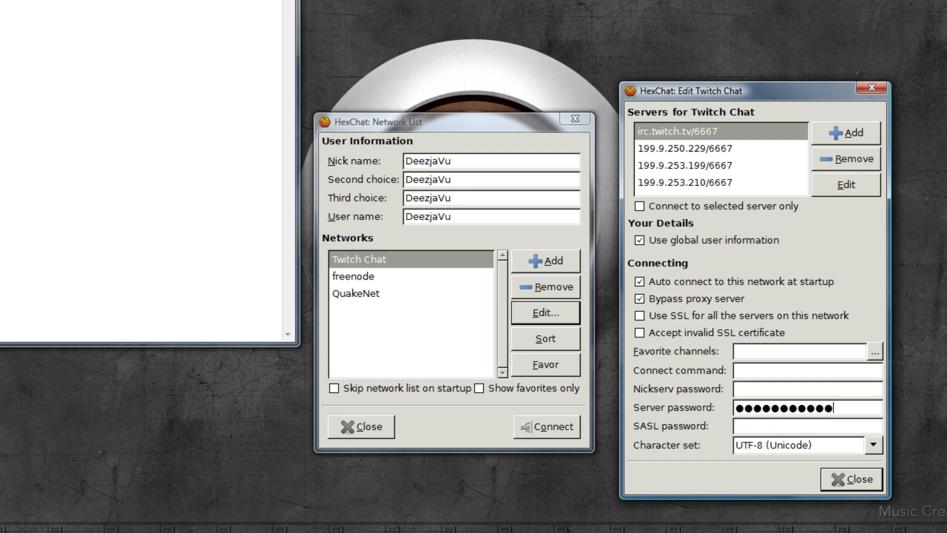
pyautogui.click(745, 349)
pyautogui.write('#deezjavu')
pyautogui.moveTo(788, 351); pyautogui.dragTo(741, 354)
pyautogui.click(741, 354)
pyautogui.click(820, 349)
pyautogui.write(',#sm')
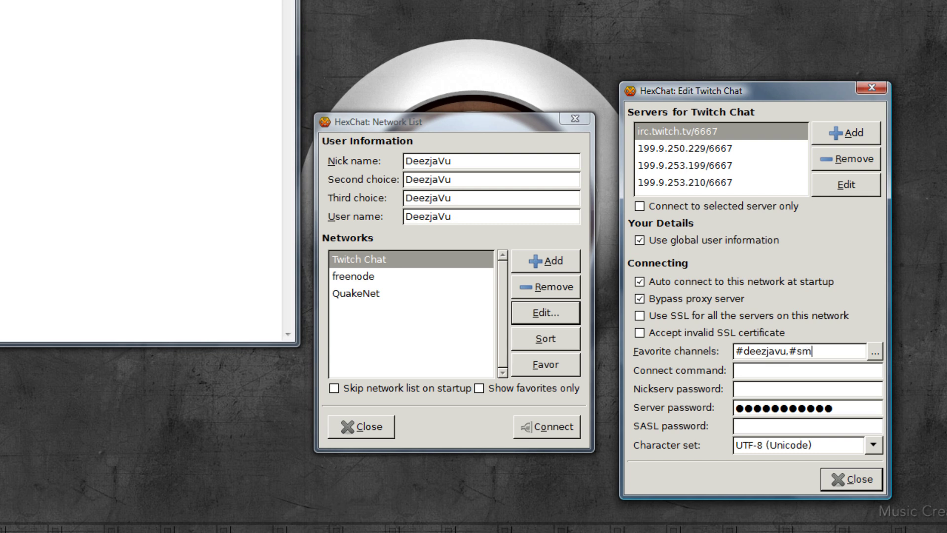
pyautogui.write('itegame')
# Review the Twitch Chat servers and #deezjavu,#smitegame favourites, then close settings and select Twitch Chat.
pyautogui.click(691, 134)
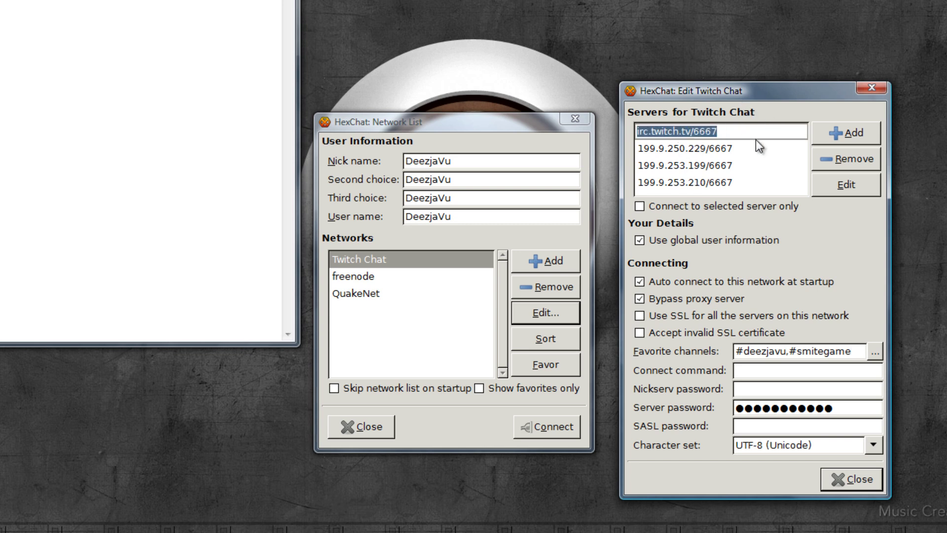
pyautogui.click(718, 149)
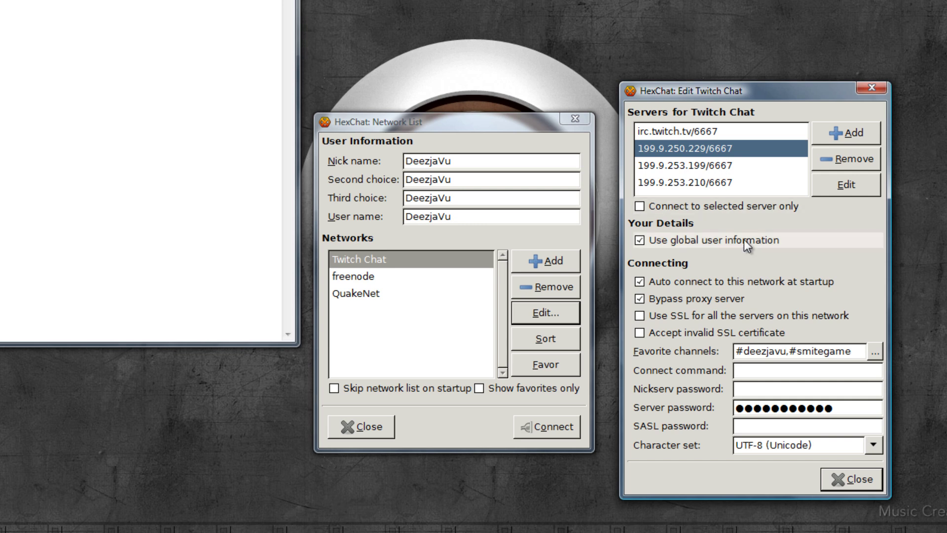
pyautogui.click(736, 351)
pyautogui.moveTo(736, 351); pyautogui.dragTo(861, 352)
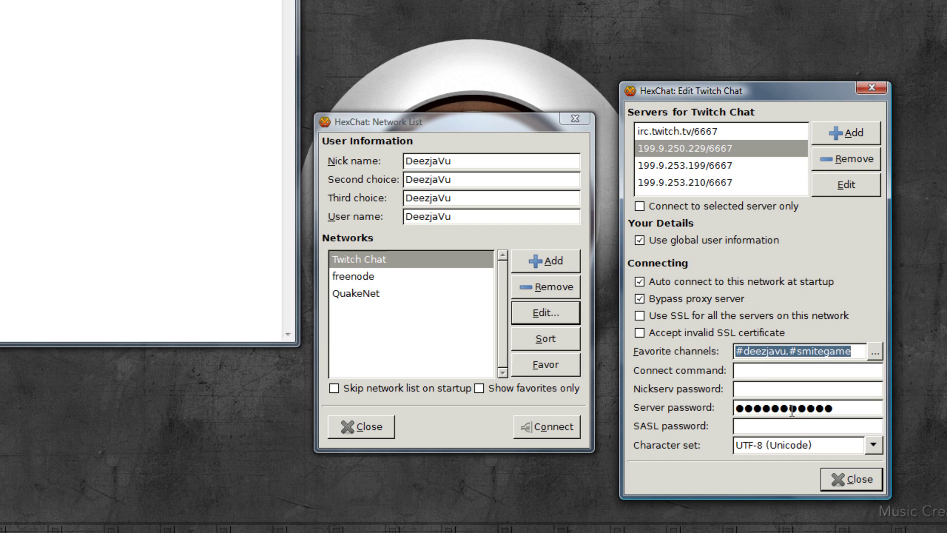
pyautogui.click(842, 409)
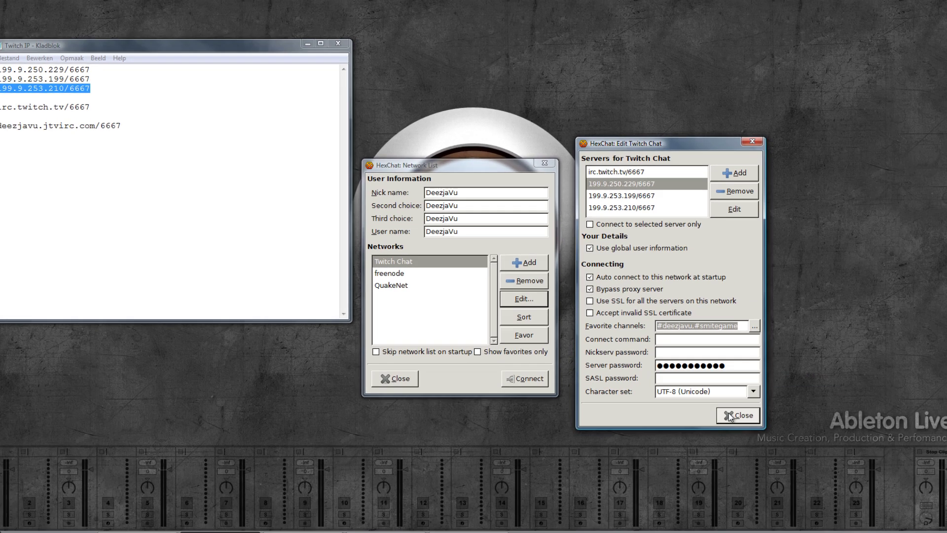
pyautogui.press('Escape')
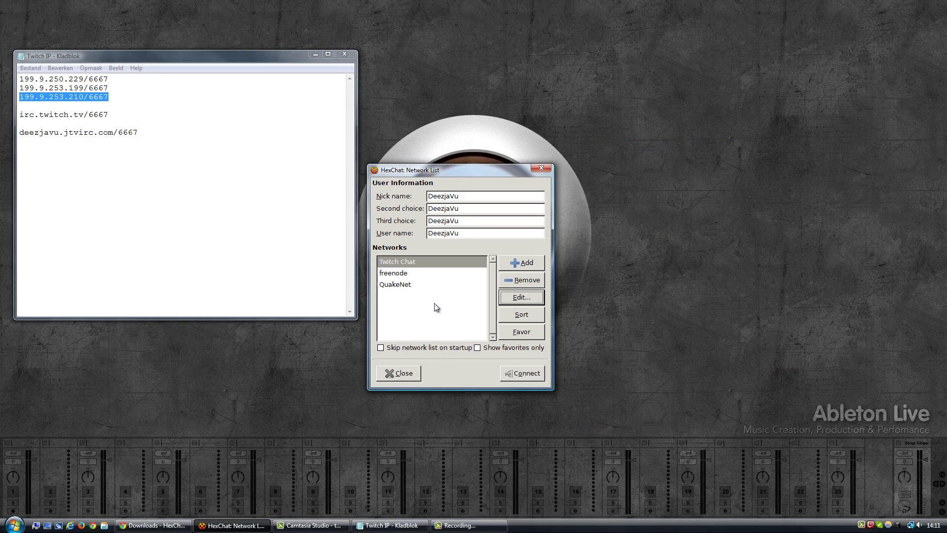
pyautogui.click(414, 262)
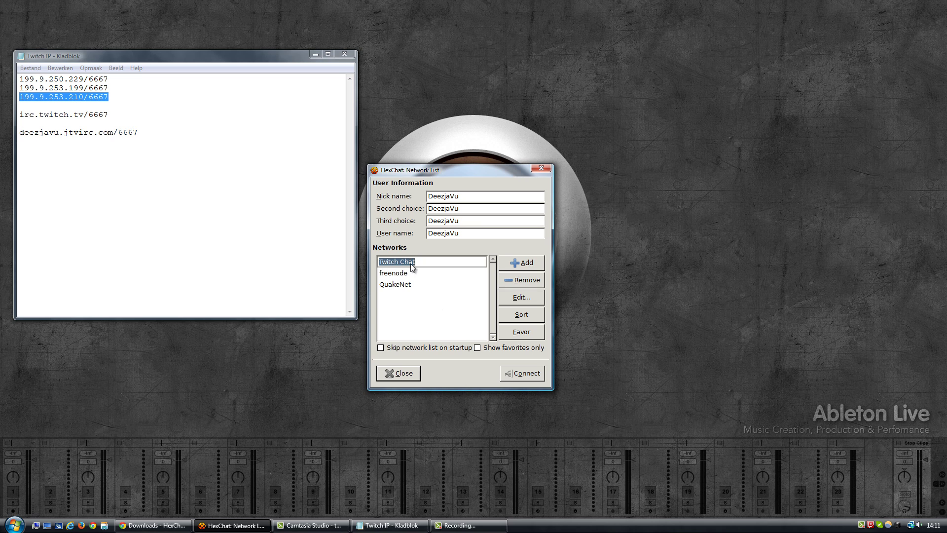
# Connect to Twitch Chat, allow HexChat through the firewall, and enlarge the chat window.
pyautogui.click(520, 375)
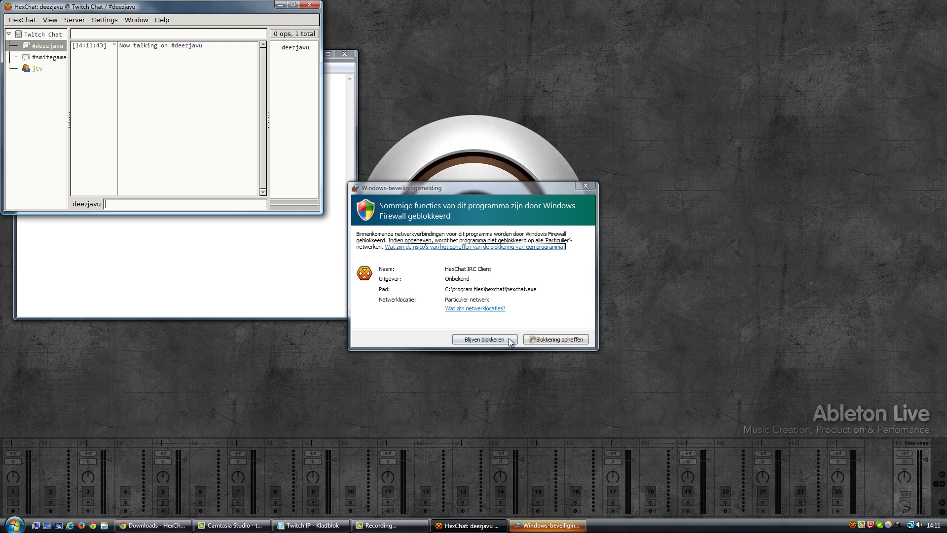
pyautogui.click(544, 339)
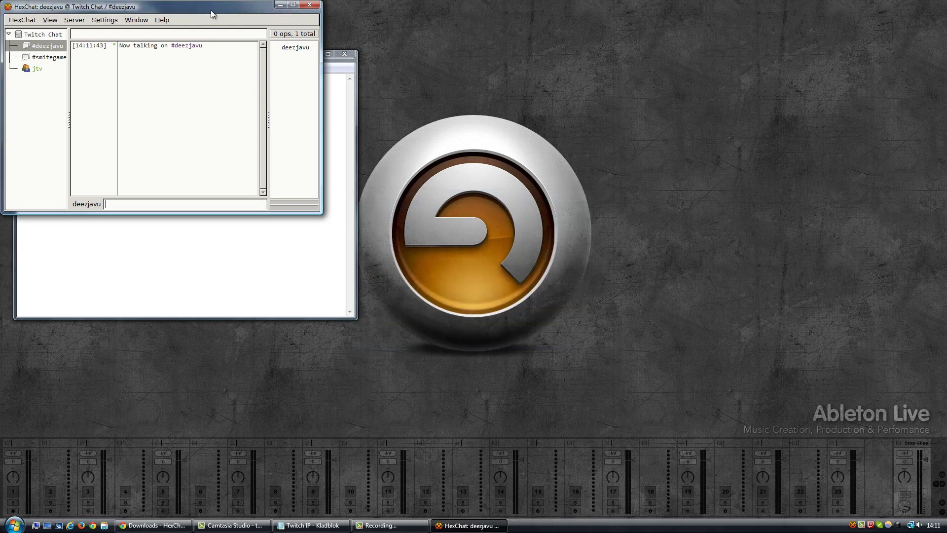
pyautogui.moveTo(204, 7); pyautogui.dragTo(571, 94)
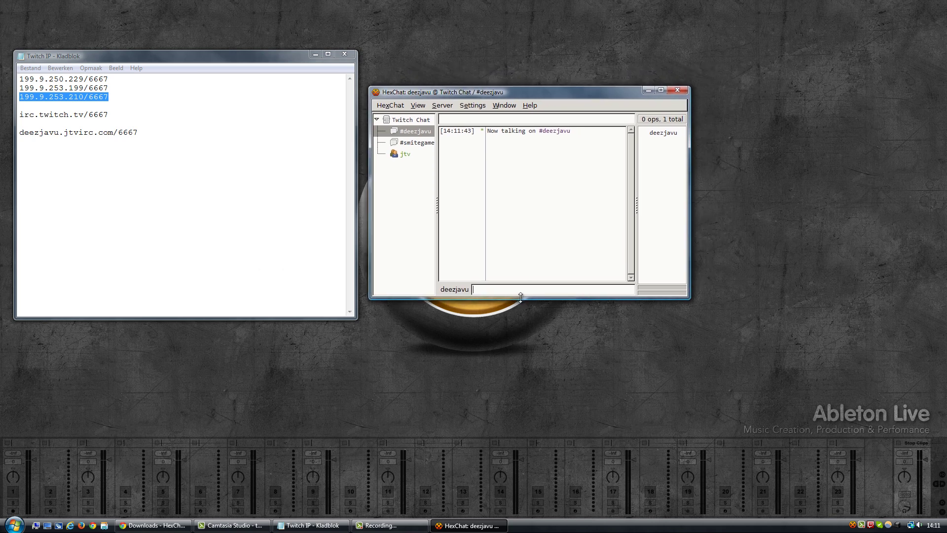
pyautogui.moveTo(523, 299); pyautogui.dragTo(526, 402)
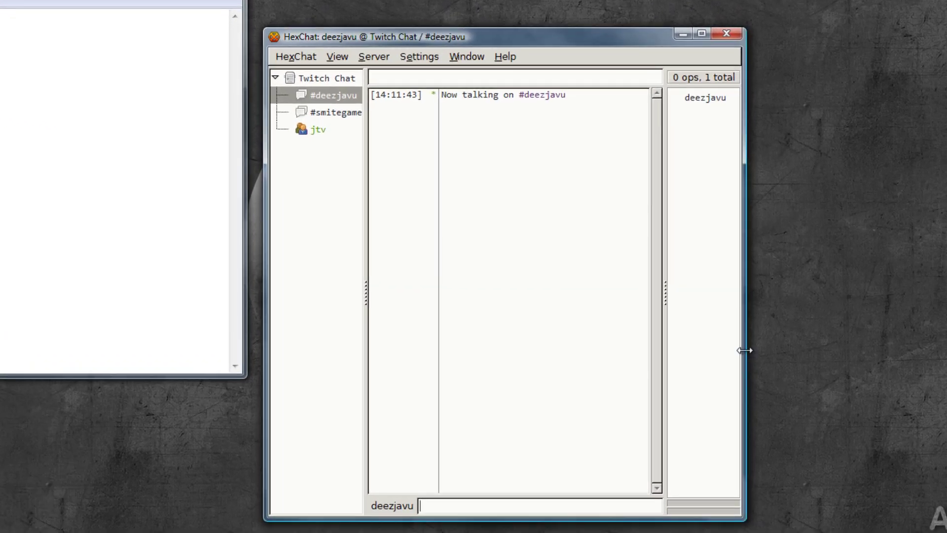
pyautogui.moveTo(745, 350); pyautogui.dragTo(872, 339)
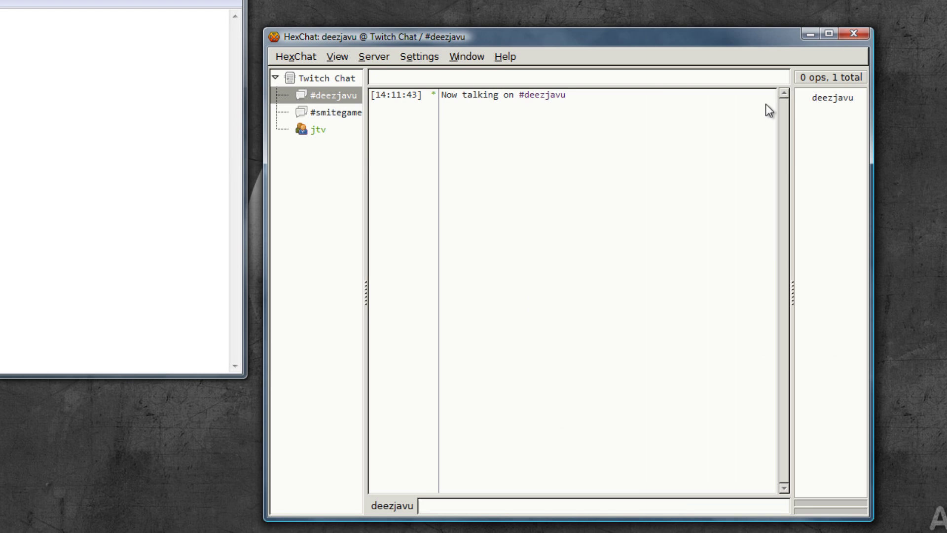
# View #smitegame and widen its user list to show full names.
pyautogui.click(326, 113)
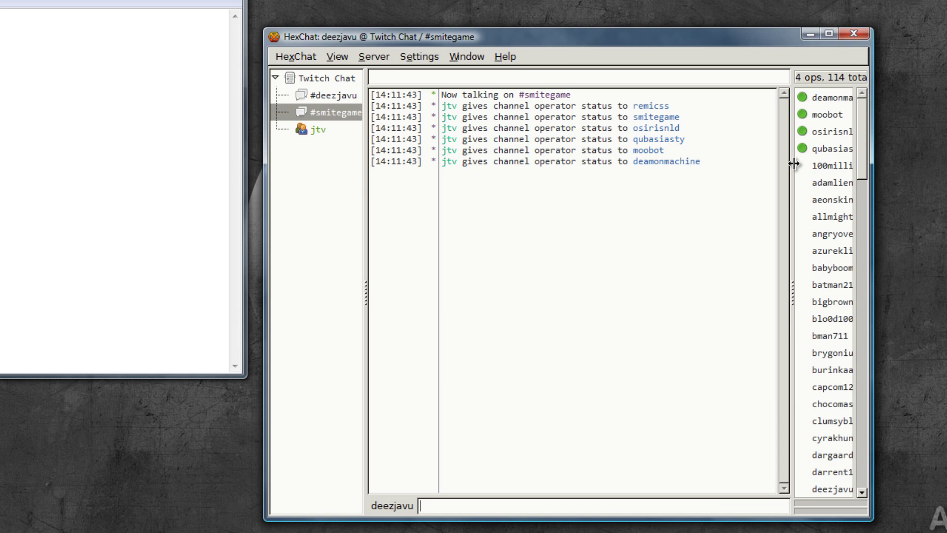
pyautogui.moveTo(794, 164); pyautogui.dragTo(733, 164)
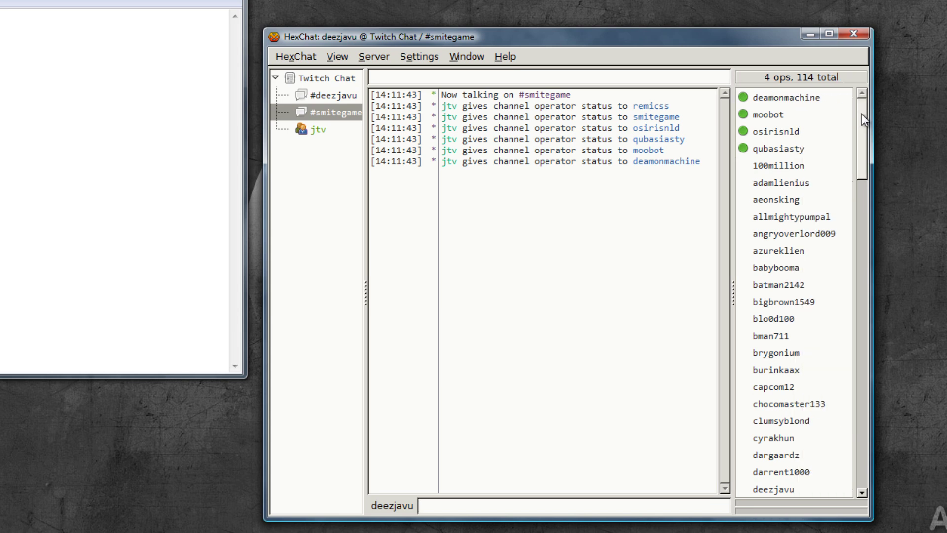
pyautogui.moveTo(859, 111); pyautogui.dragTo(807, 66)
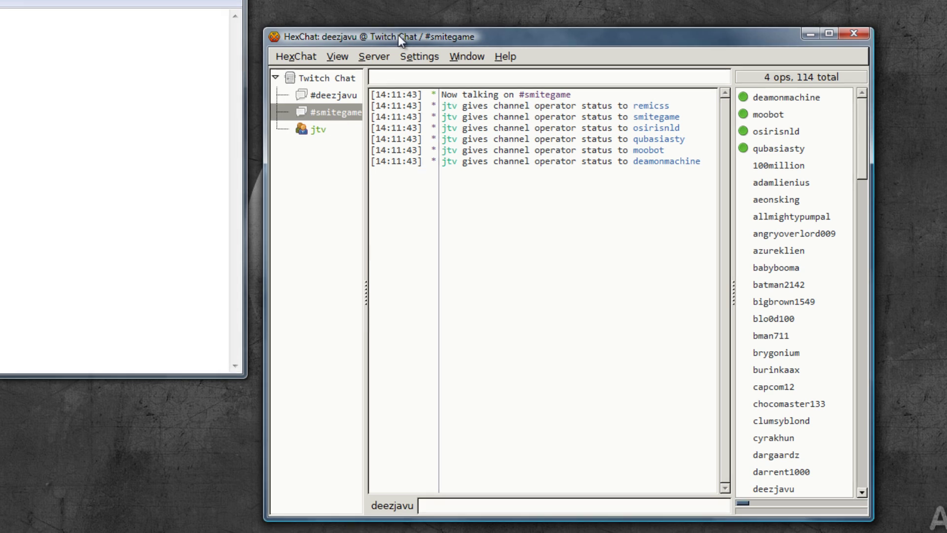
# Hide the topic bar, set the channel switcher to Tabs, and view #deezjavu.
pyautogui.click(344, 55)
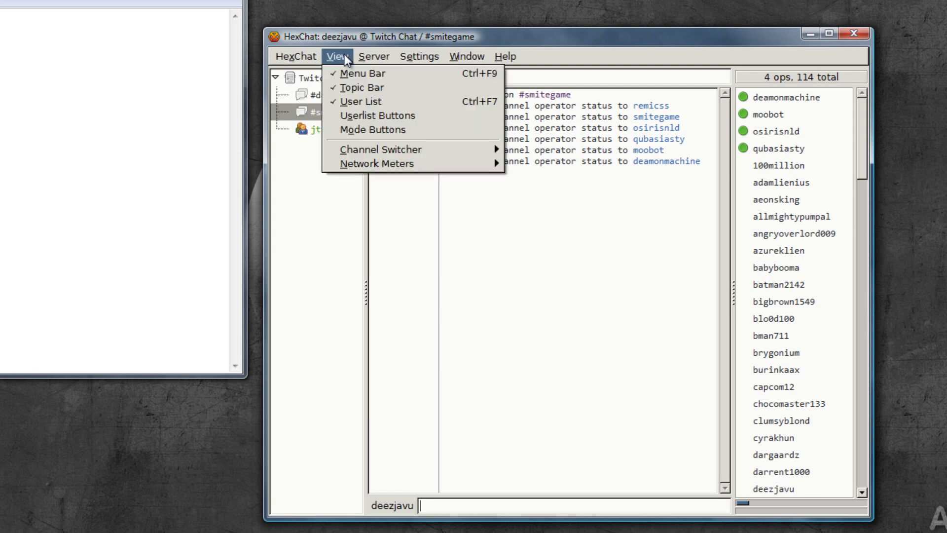
pyautogui.click(354, 87)
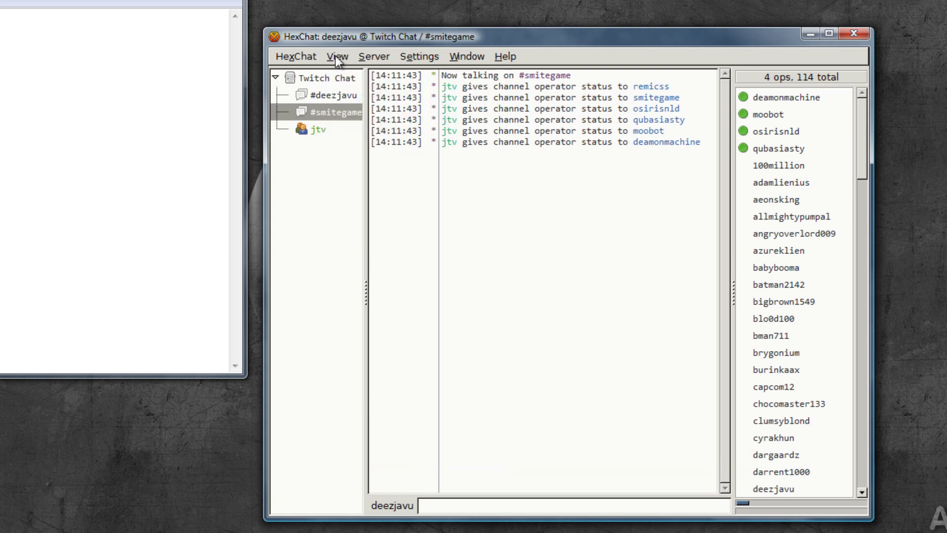
pyautogui.click(335, 55)
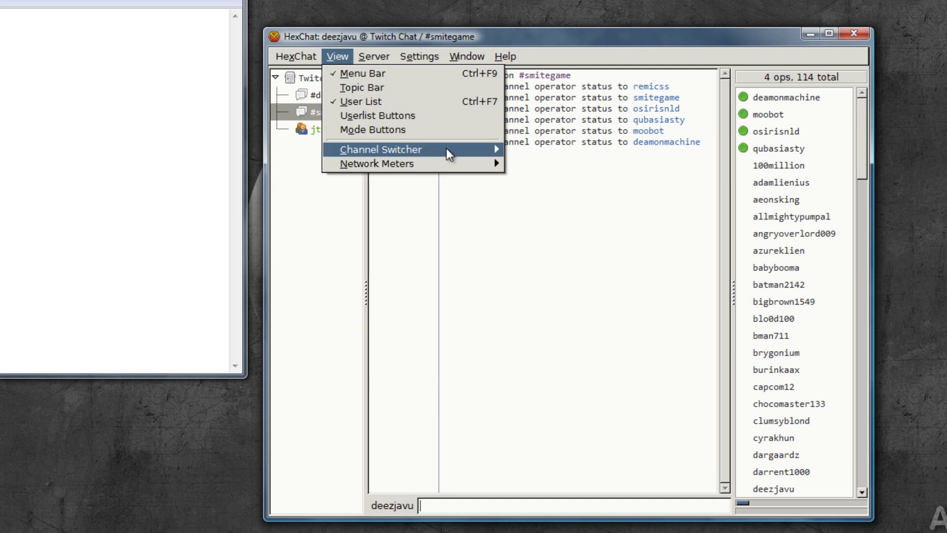
pyautogui.moveTo(448, 152)
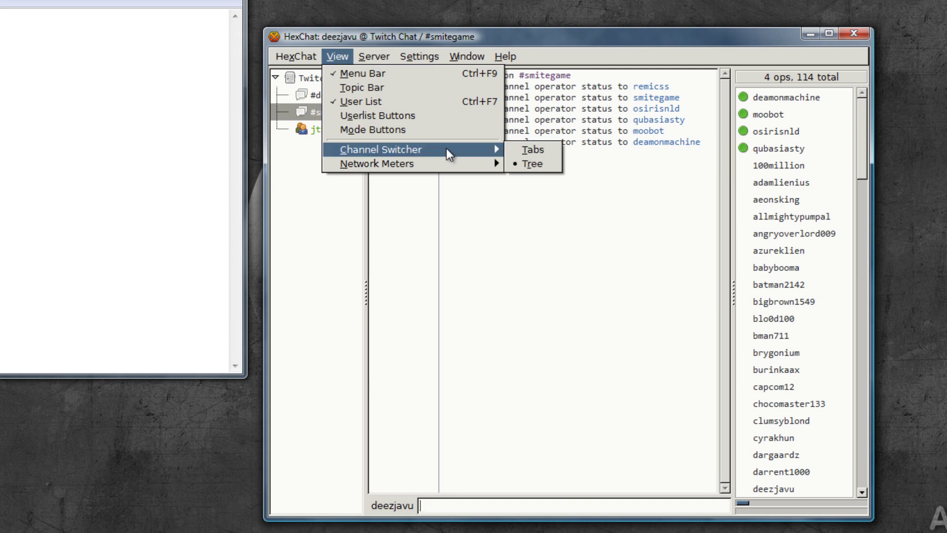
pyautogui.click(519, 151)
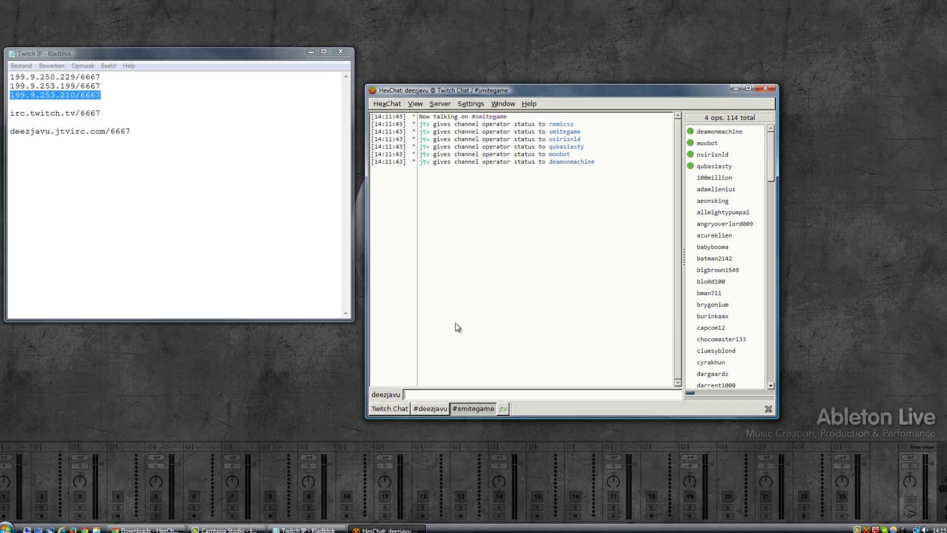
pyautogui.click(433, 405)
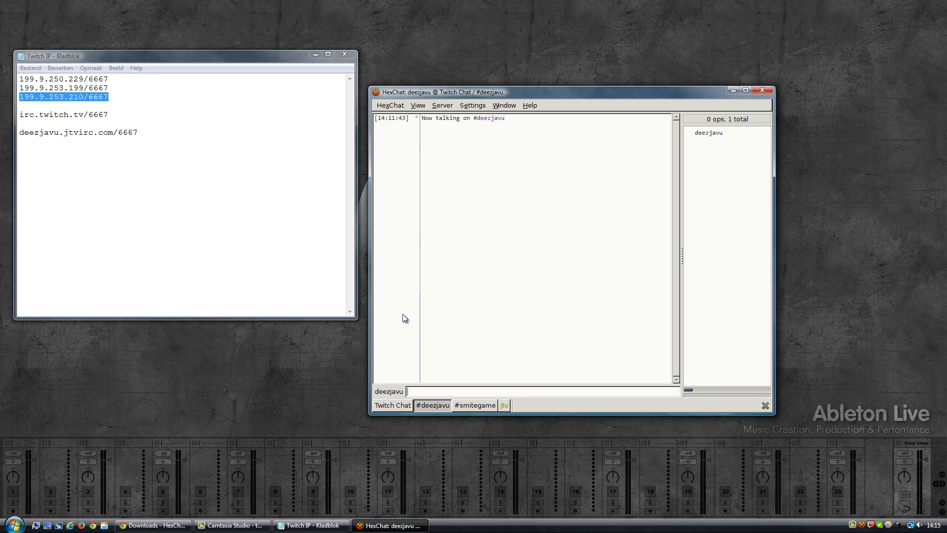
# Switch between the #deezjavu and #smitegame tabs and dismiss the #smitegame options menu unchanged.
pyautogui.click(476, 406)
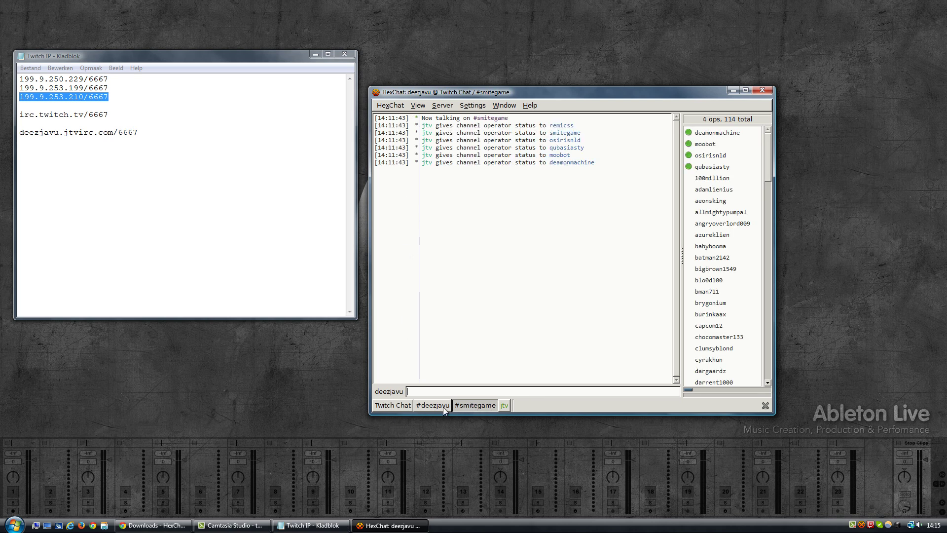
pyautogui.click(443, 406)
pyautogui.click(475, 407)
pyautogui.rightClick(475, 407)
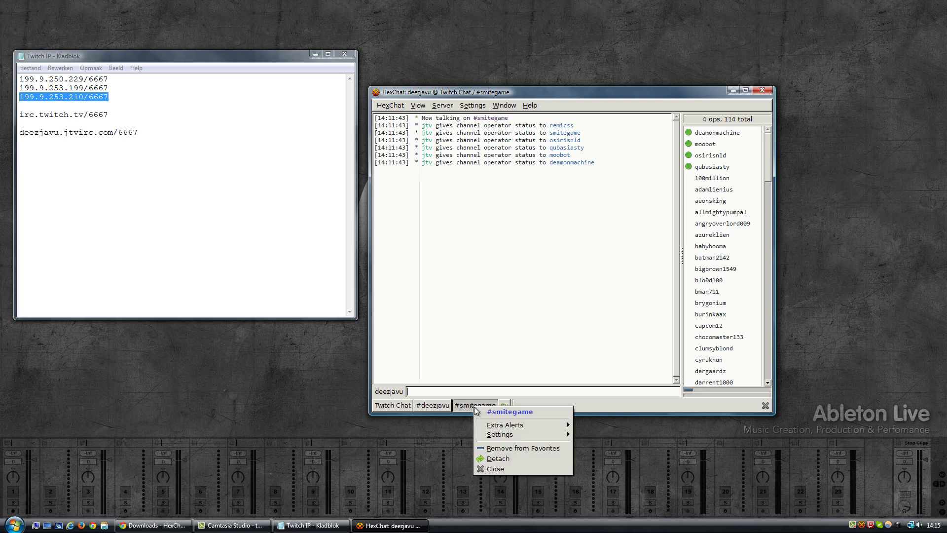
pyautogui.moveTo(537, 426)
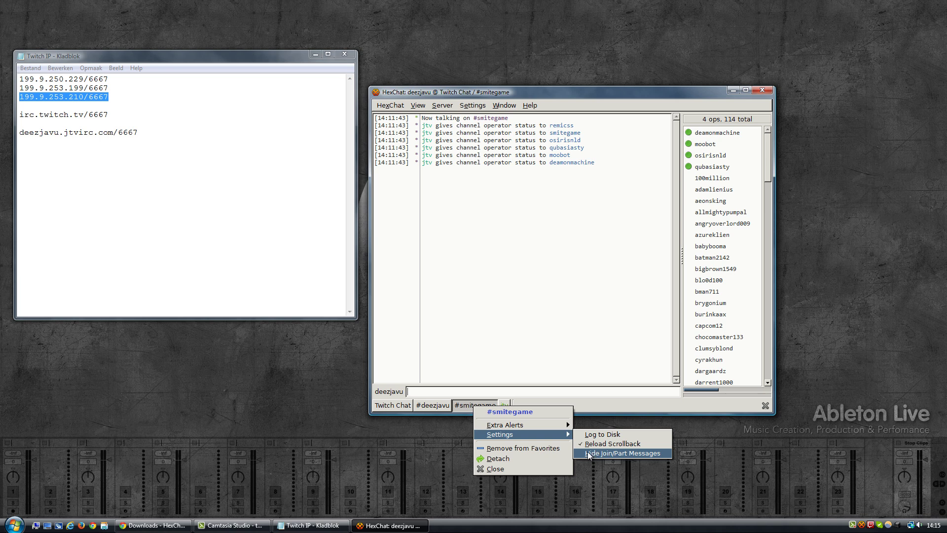
pyautogui.click(504, 159)
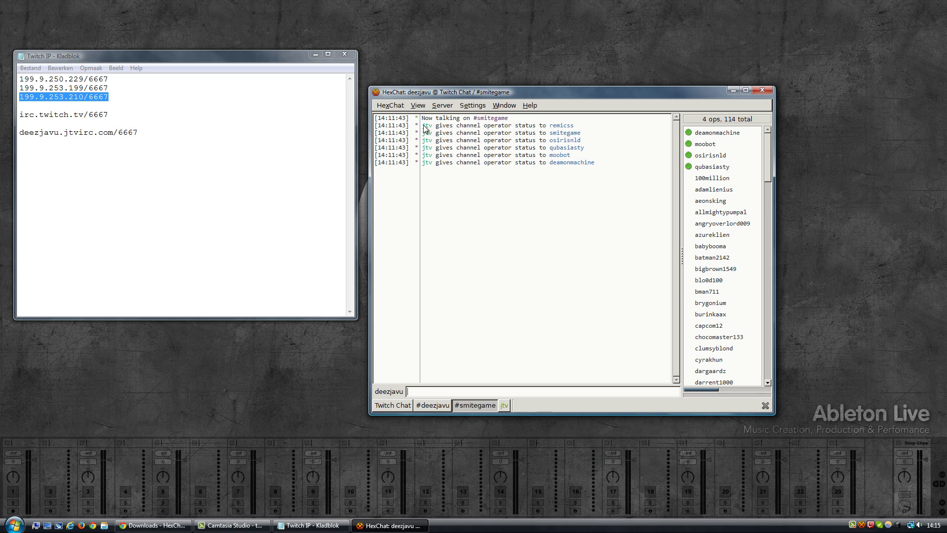
# Turn on Hide Join/Part Messages for #smitegame.
pyautogui.moveTo(422, 126); pyautogui.dragTo(608, 161)
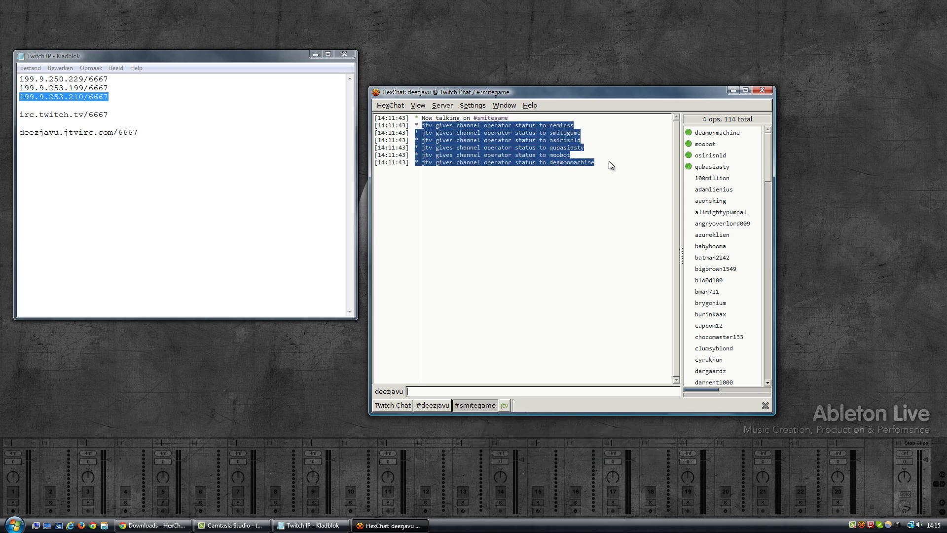
pyautogui.rightClick(478, 404)
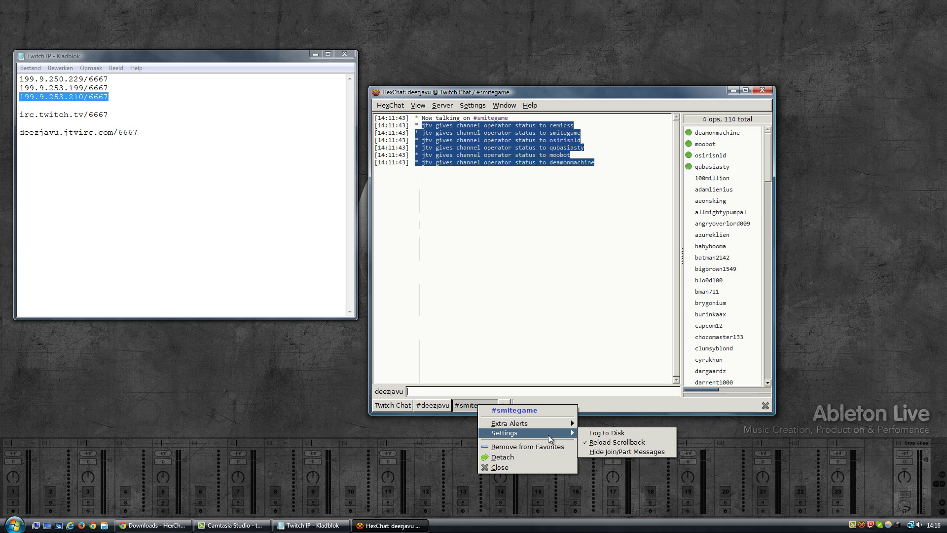
pyautogui.click(597, 450)
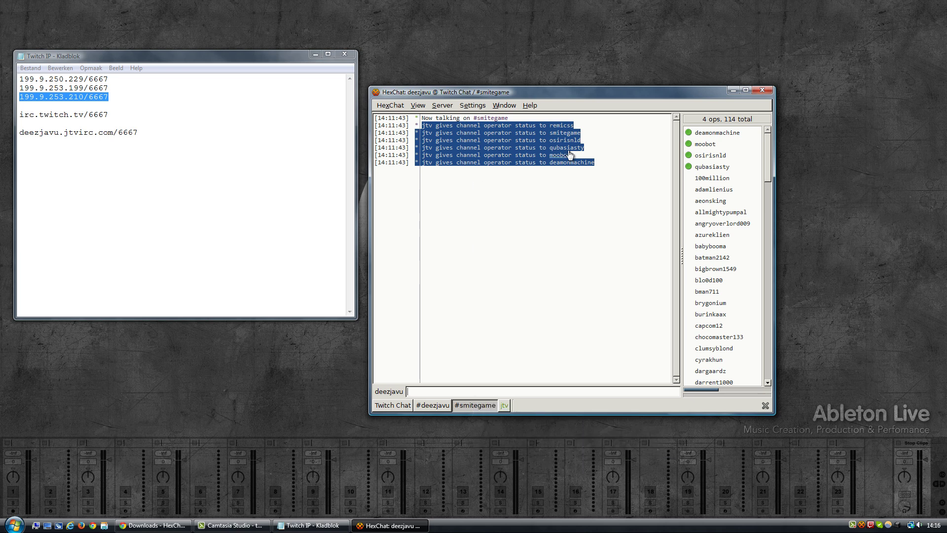
# Select and then deselect operator-status lines in the #smitegame chat log.
pyautogui.moveTo(603, 159); pyautogui.dragTo(467, 135)
pyautogui.click(488, 129)
pyautogui.moveTo(423, 126); pyautogui.dragTo(575, 126)
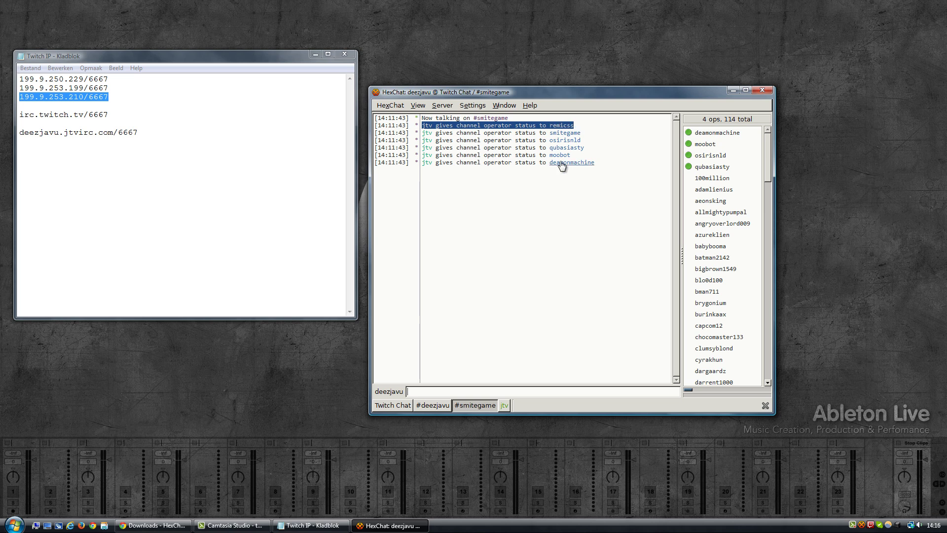
pyautogui.click(504, 182)
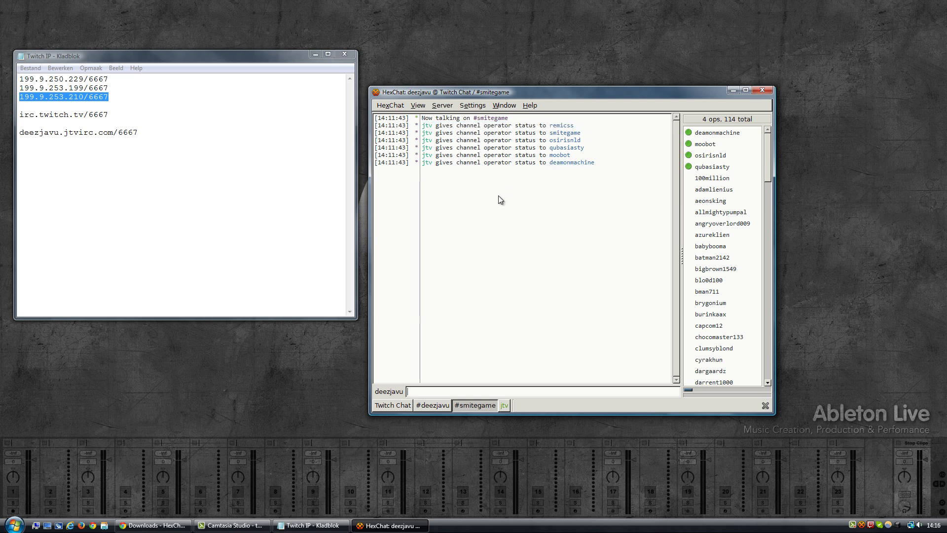